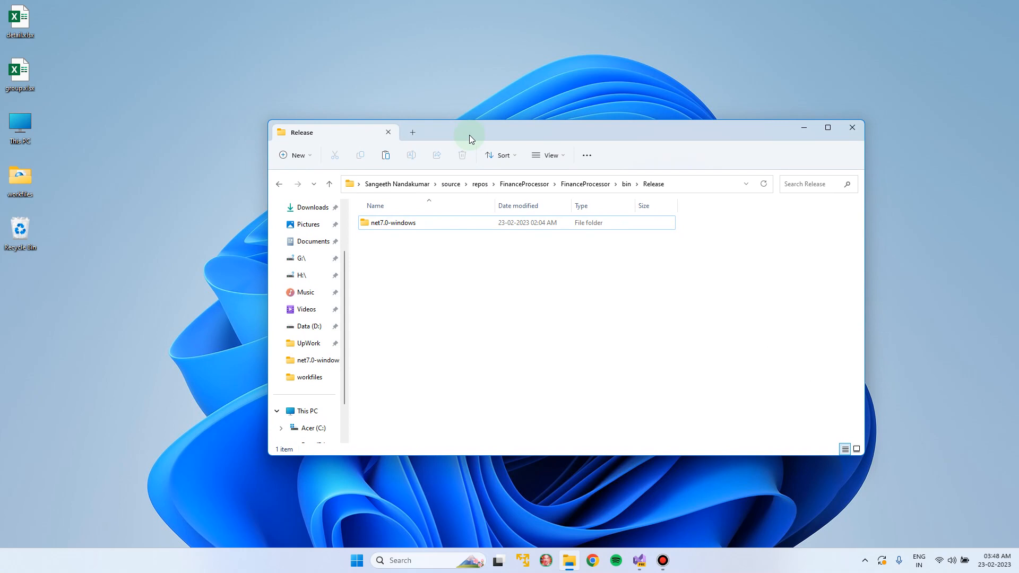
left_click(475, 141)
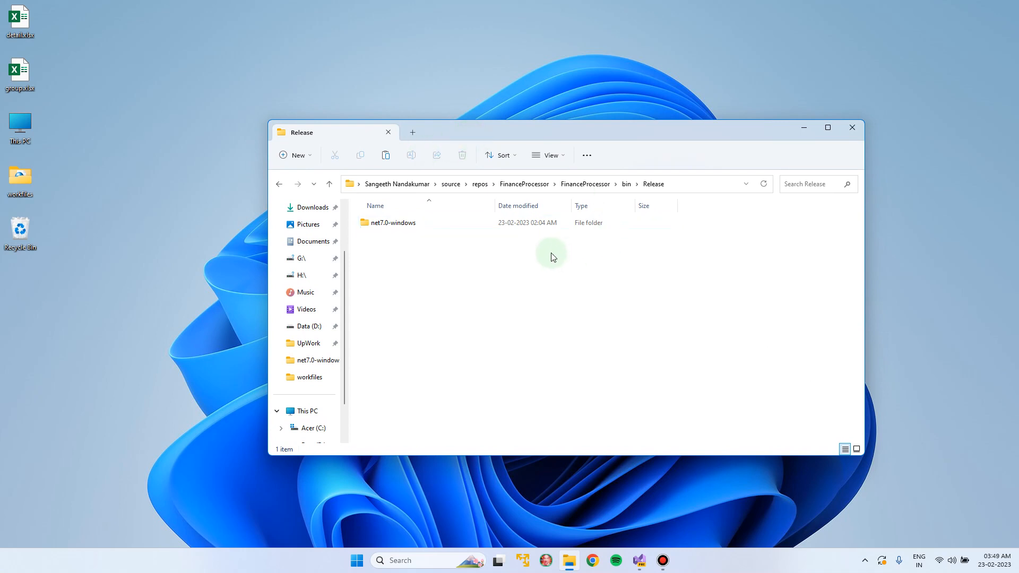
left_click(439, 304)
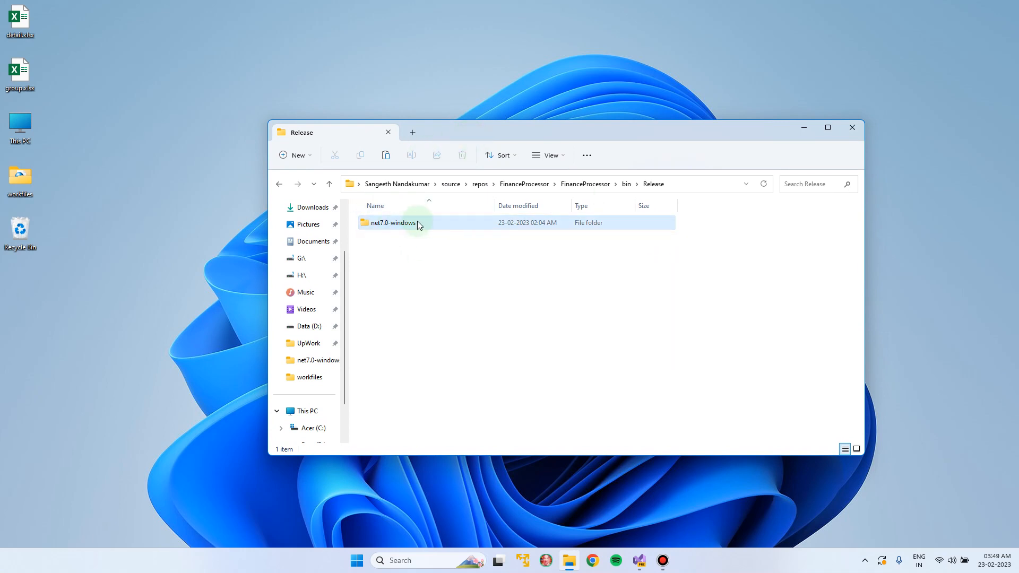
mouse_move(417, 221)
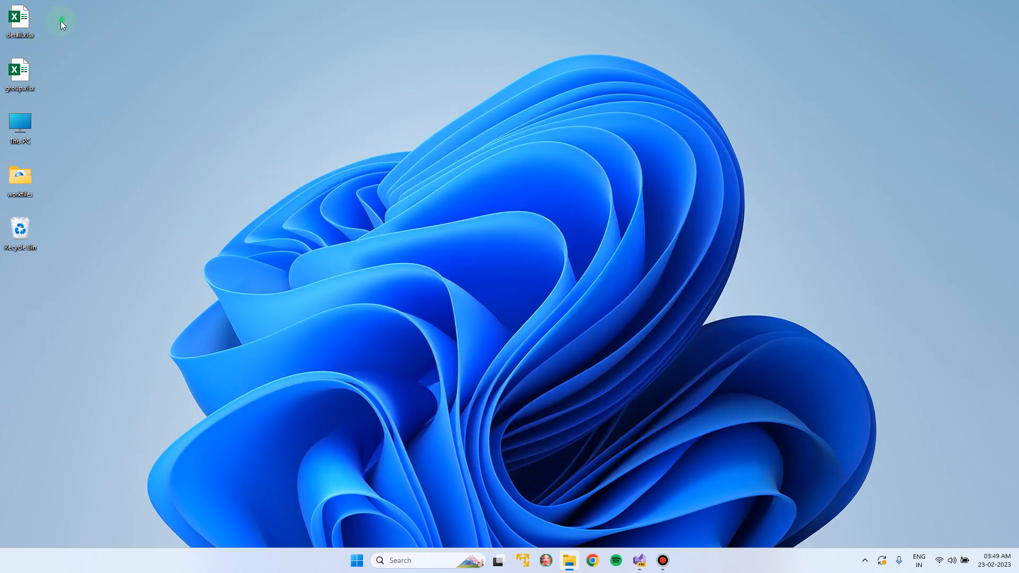
left_click_drag(62, 20, 8, 85)
left_click(85, 76)
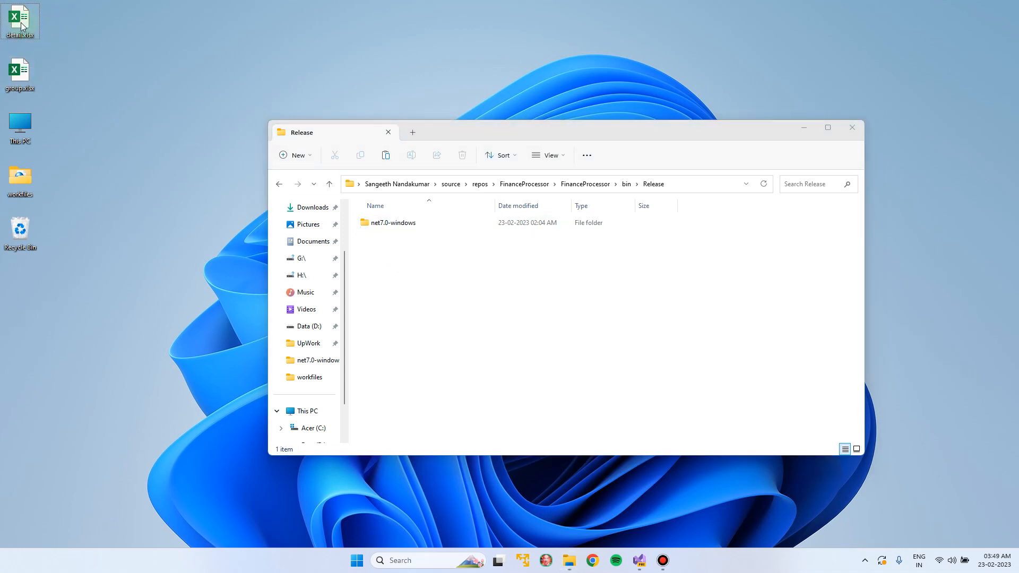
left_click_drag(57, 19, 31, 86)
left_click(61, 99)
left_click(409, 222)
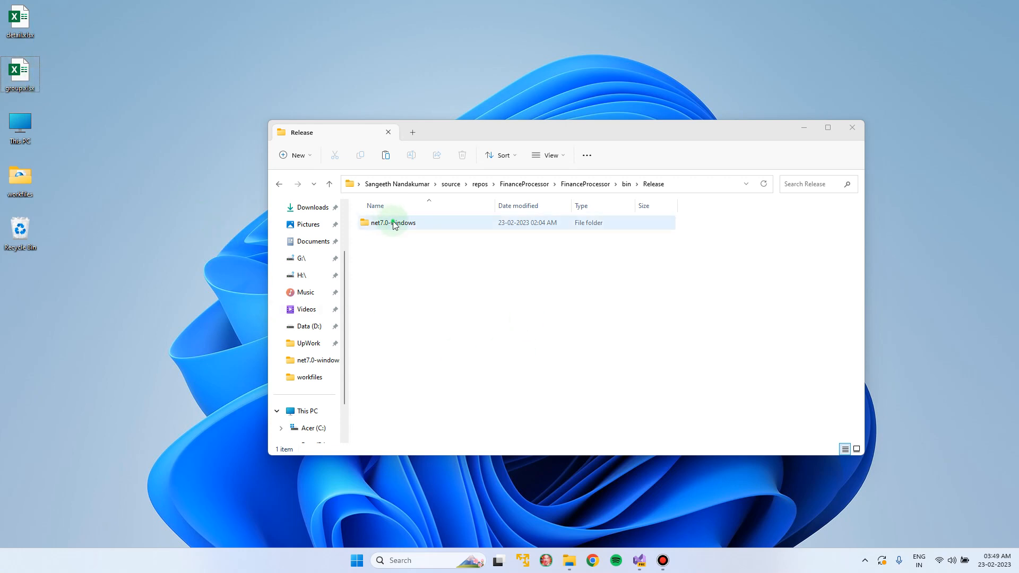
Open the net7.0-windows folder and select FinanceProcessor.exe
double_click(394, 222)
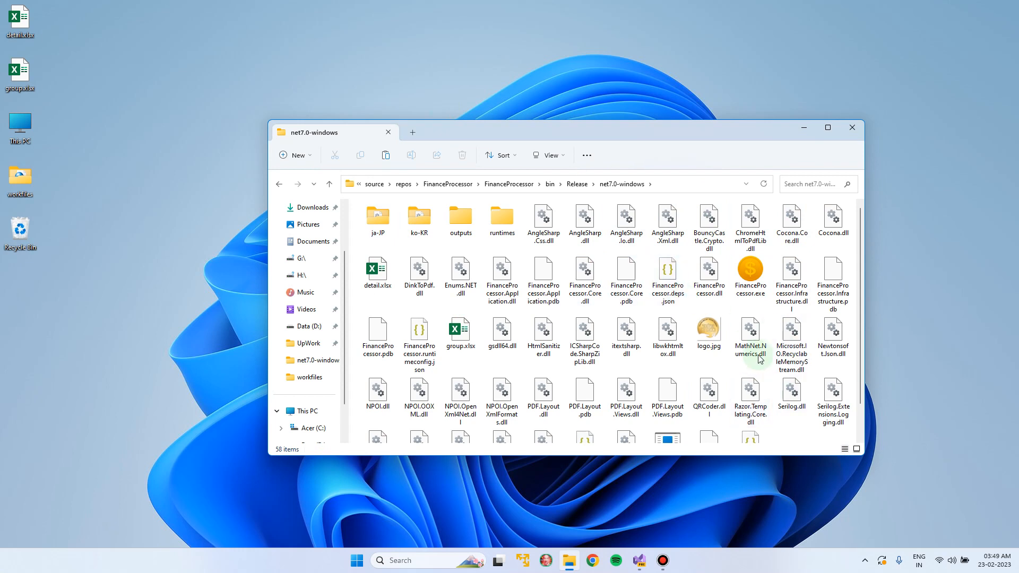
left_click(757, 302)
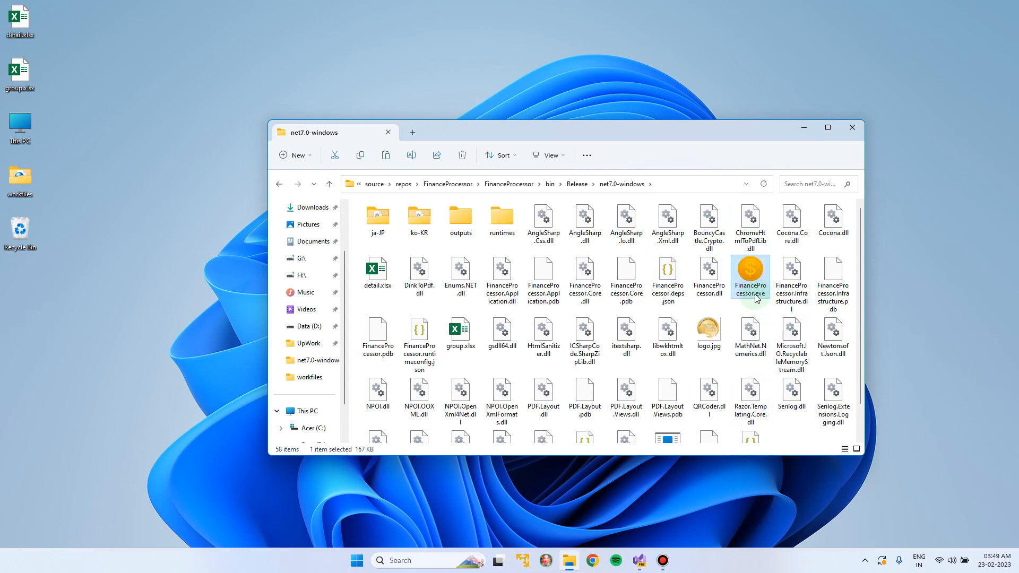
mouse_move(765, 299)
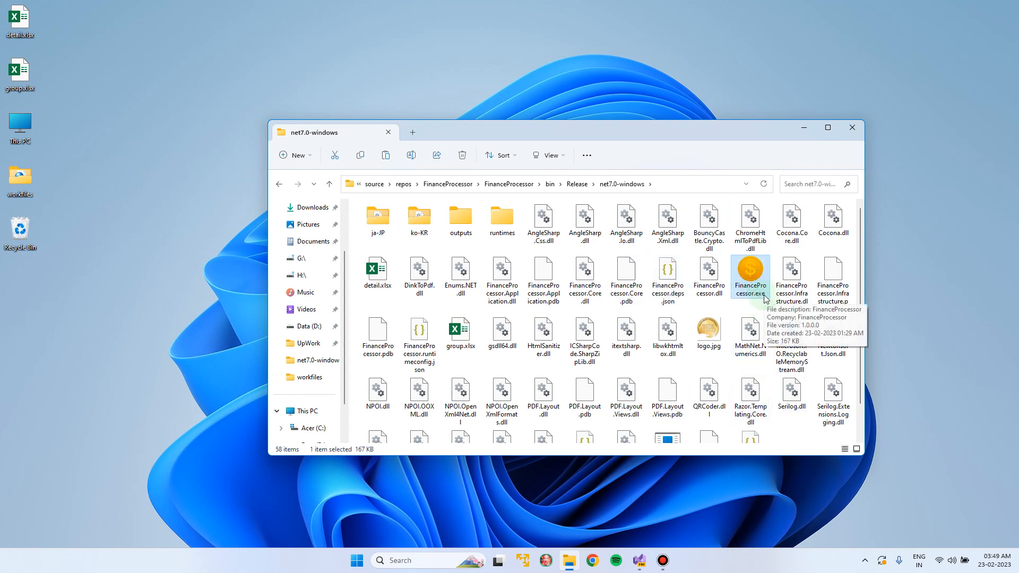
left_click_drag(756, 275, 40, 281)
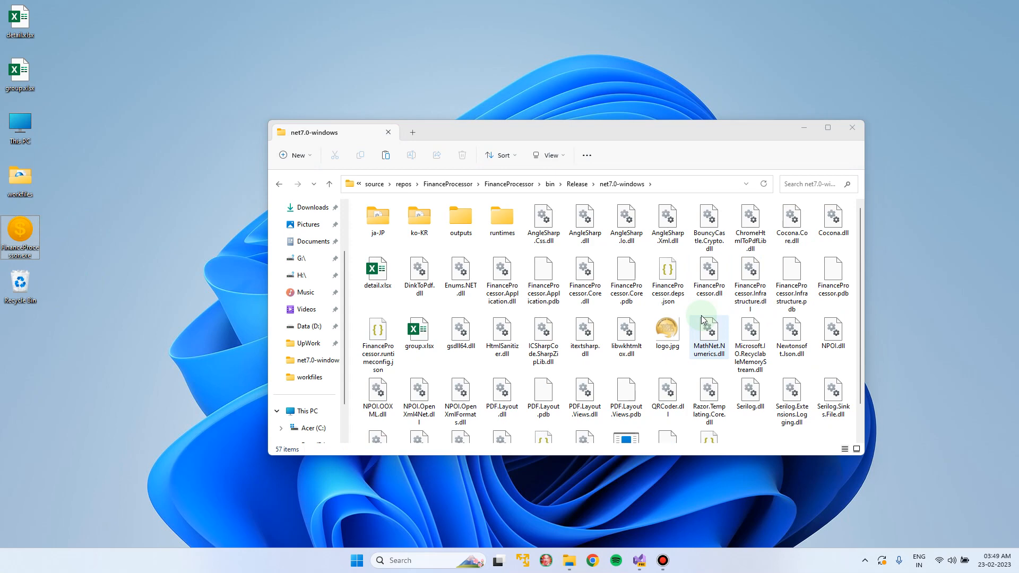
key("ctrl+z")
scroll(801, 361, "down", 1)
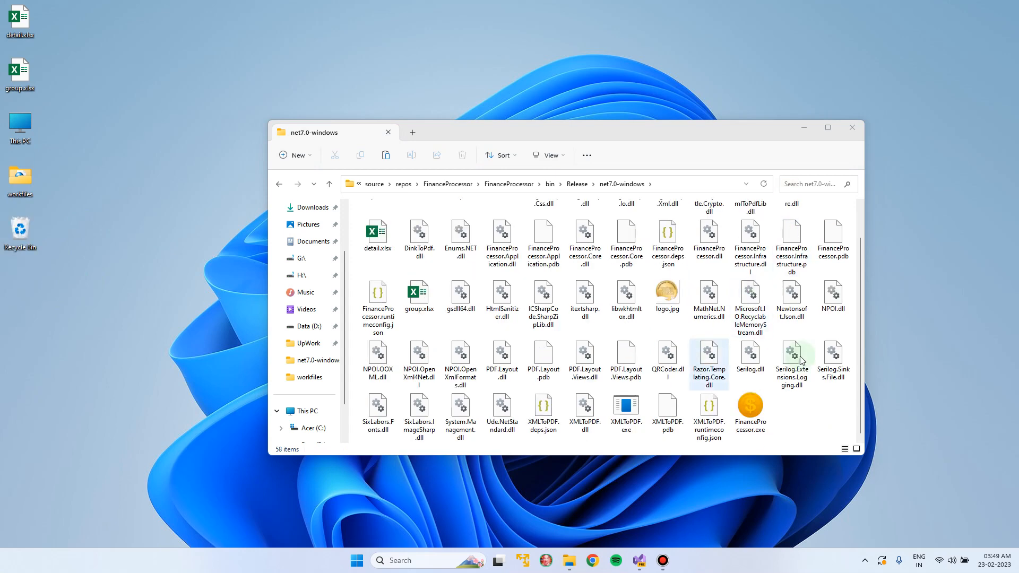
left_click(356, 560)
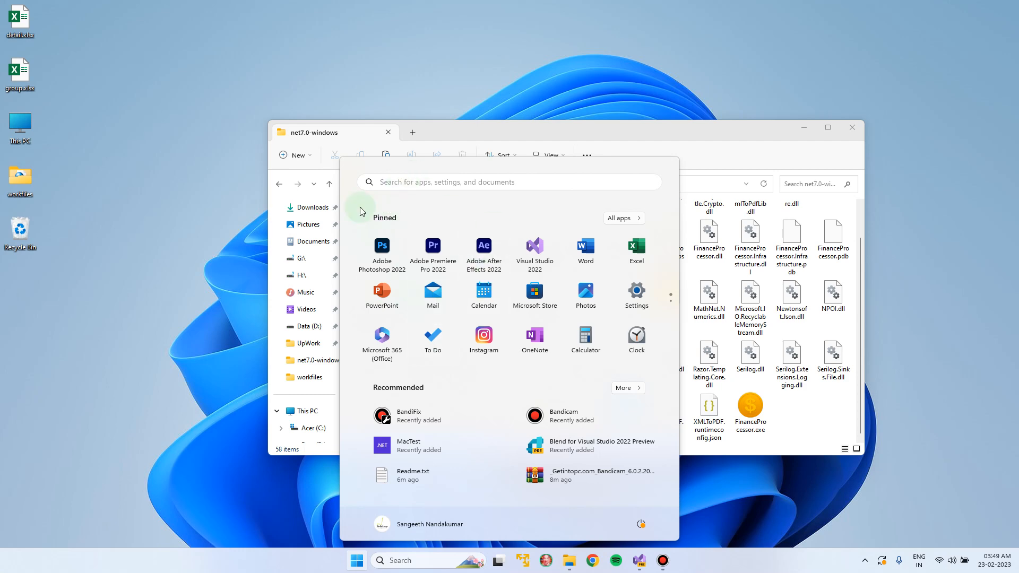
left_click(198, 323)
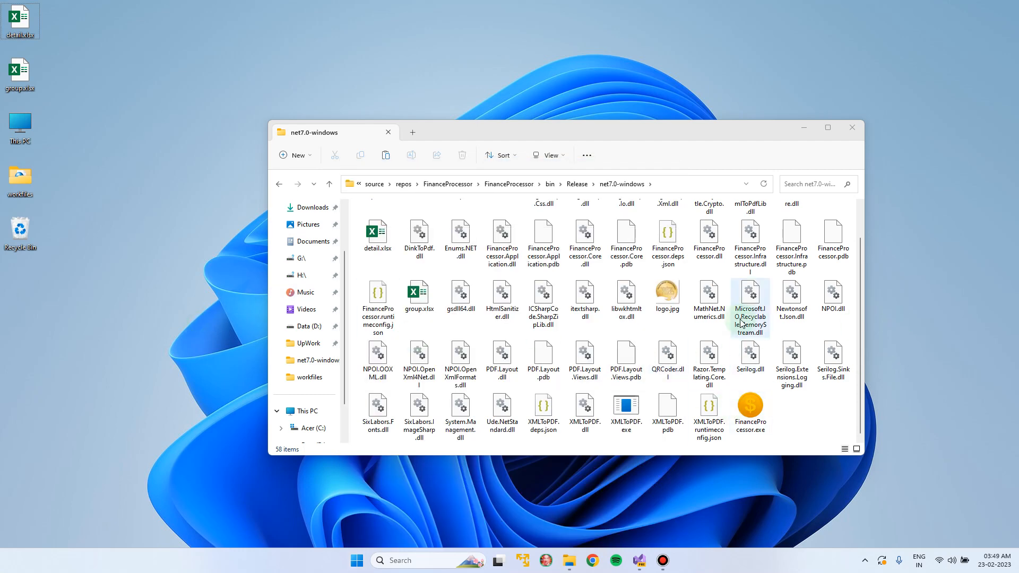
Launch FinanceProcessor.exe from the net7.0-windows folder and place its window near the middle of the desktop
left_click(763, 413)
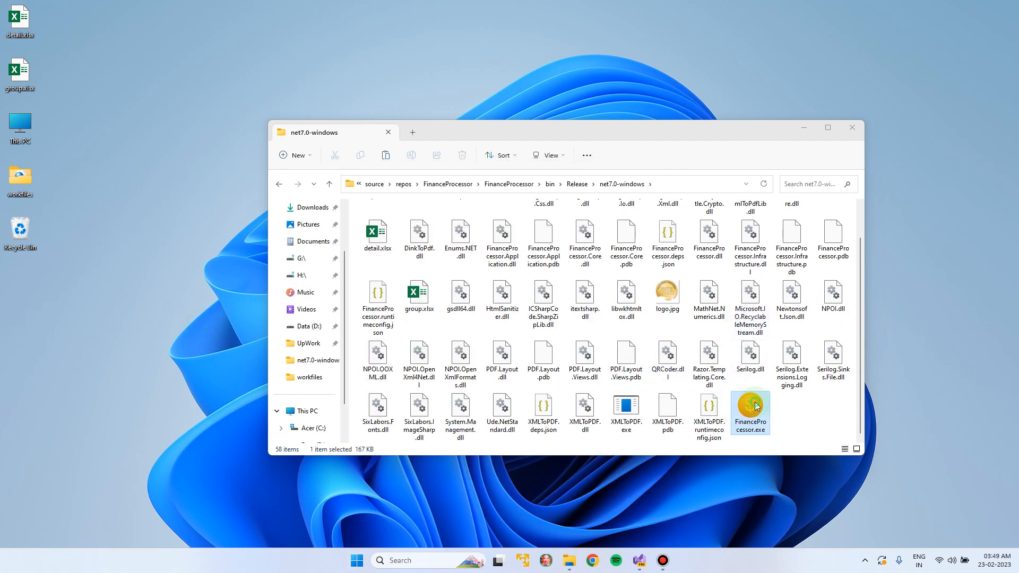
double_click(764, 415)
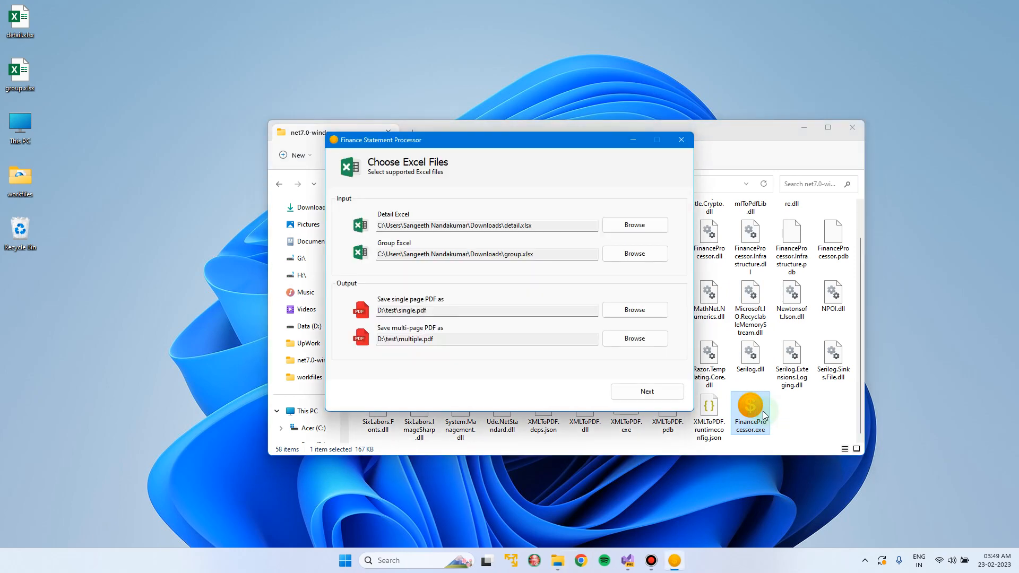
left_click_drag(454, 145, 1018, 159)
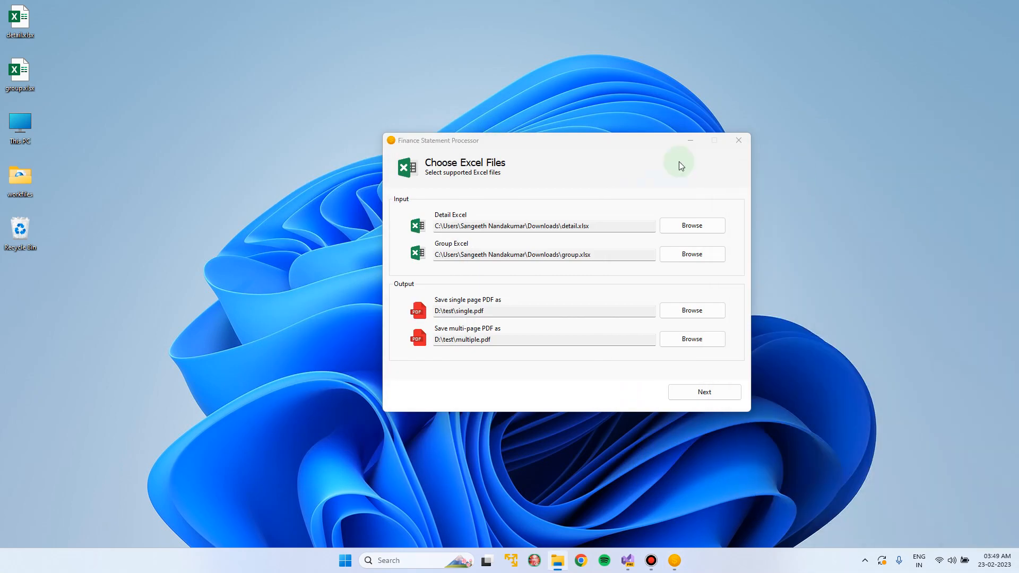
left_click_drag(541, 144, 498, 141)
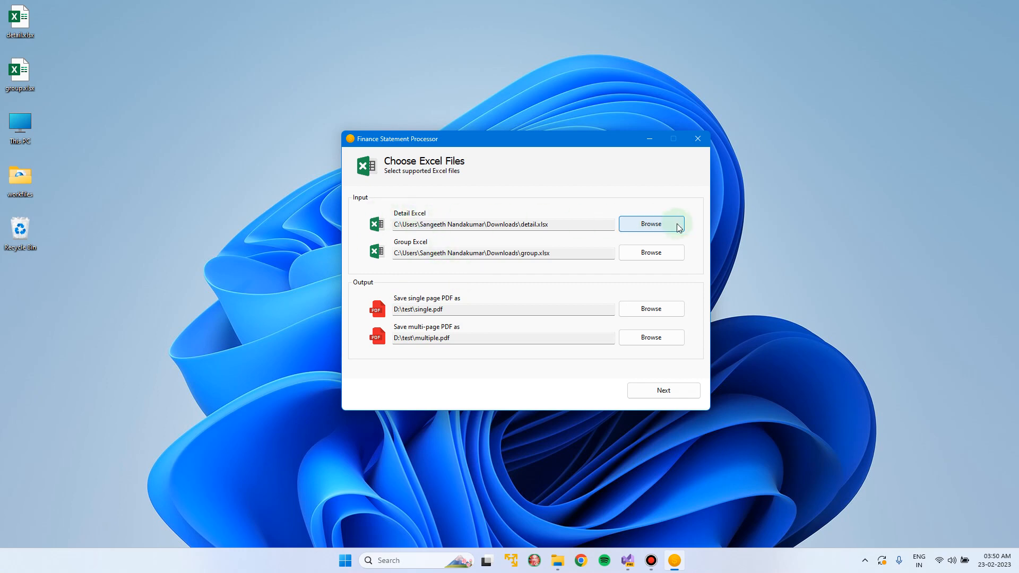
Choose detail.xlsx from the Desktop as the Detail Excel input file
left_click(39, 43)
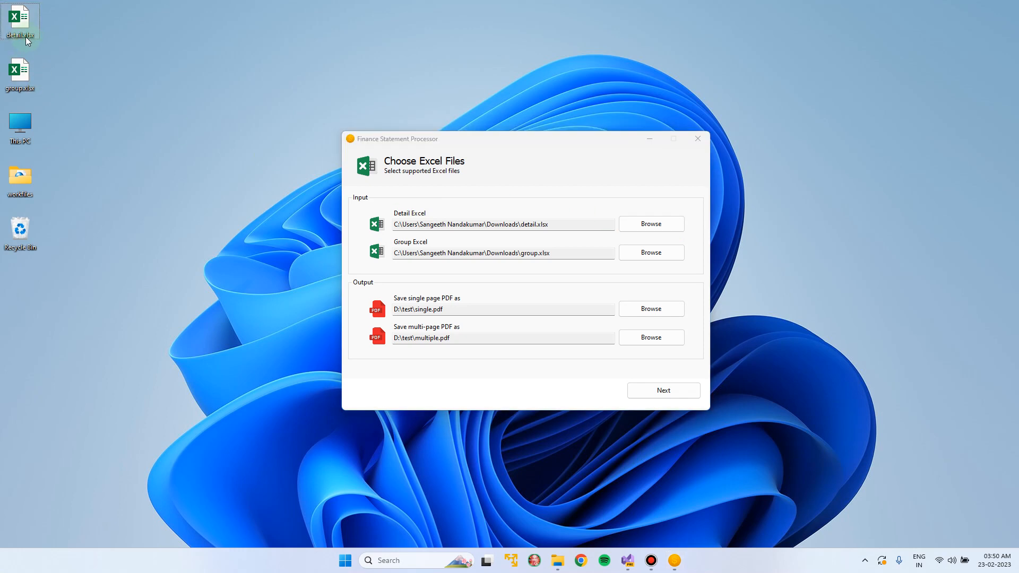
left_click(645, 223)
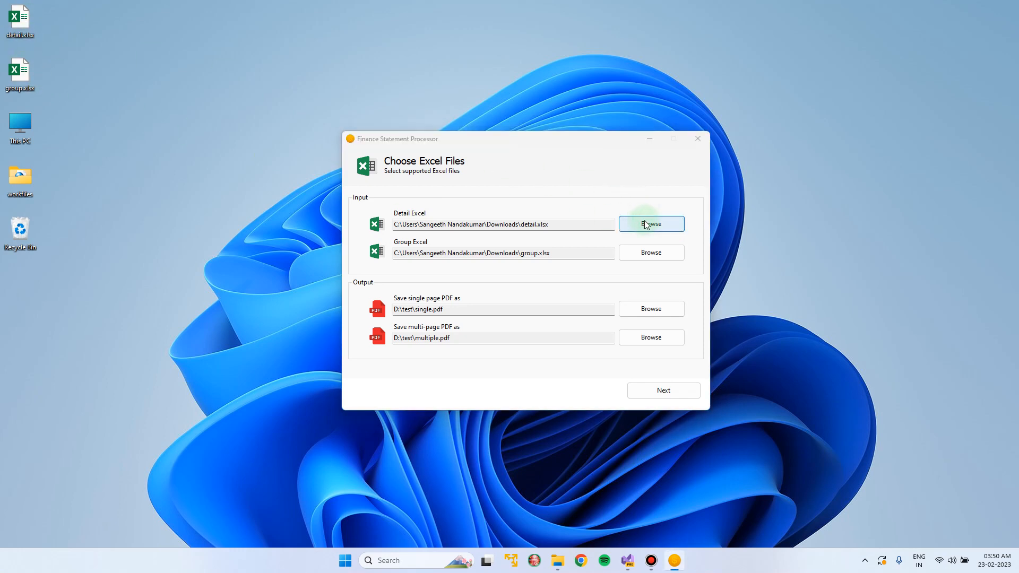
left_click_drag(563, 168, 505, 170)
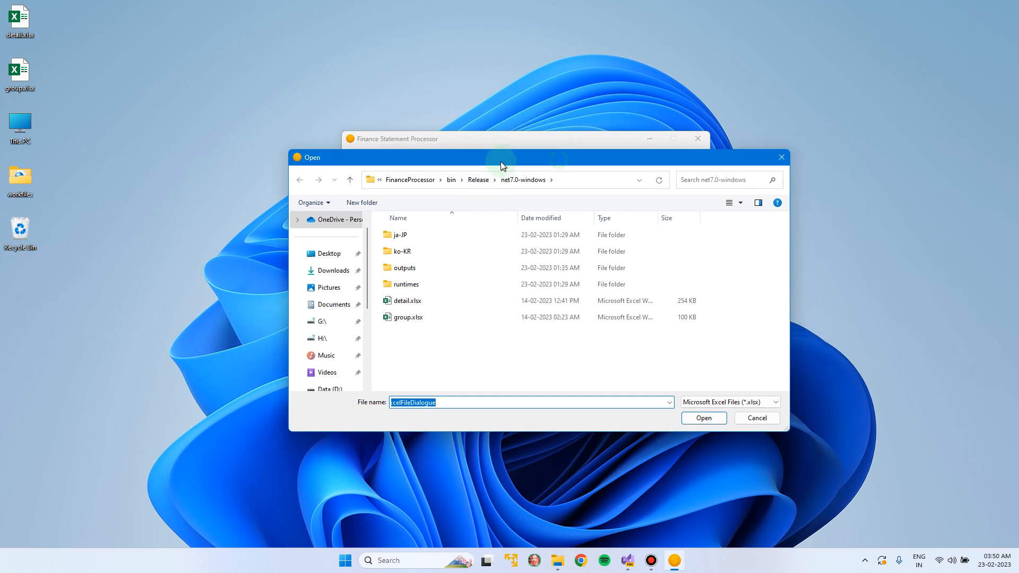
left_click(317, 257)
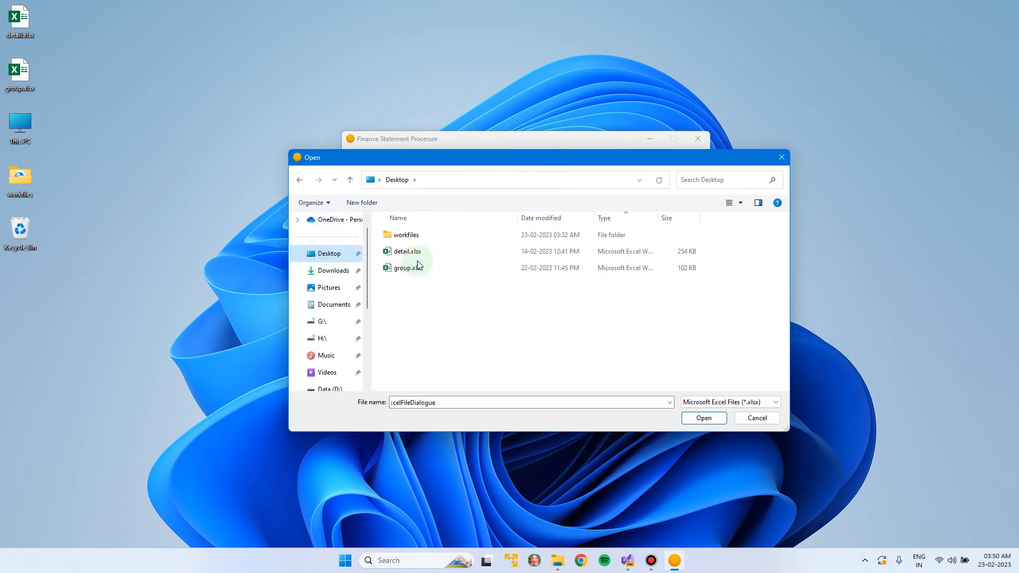
left_click(405, 252)
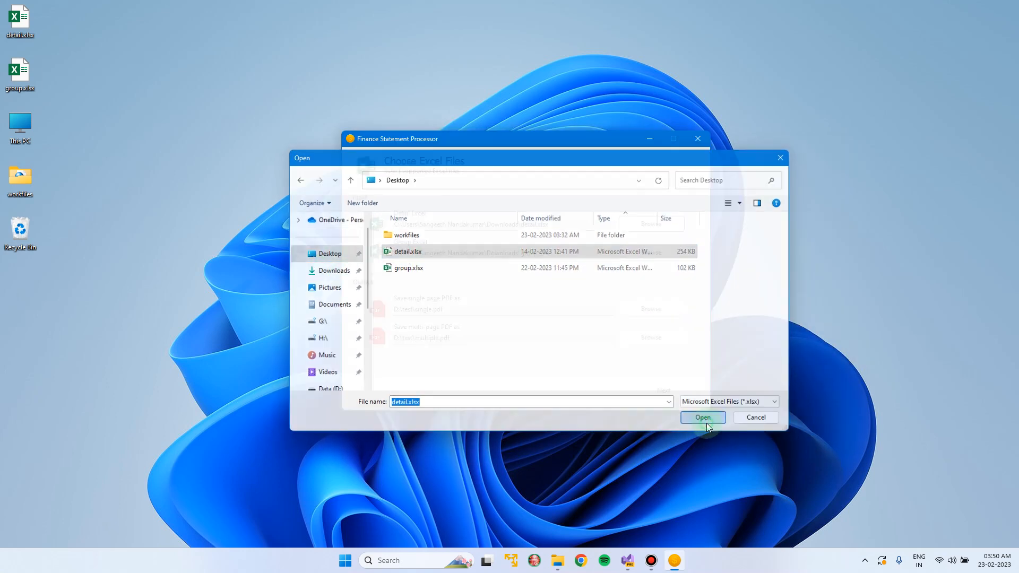
left_click(705, 419)
left_click_drag(574, 221, 366, 226)
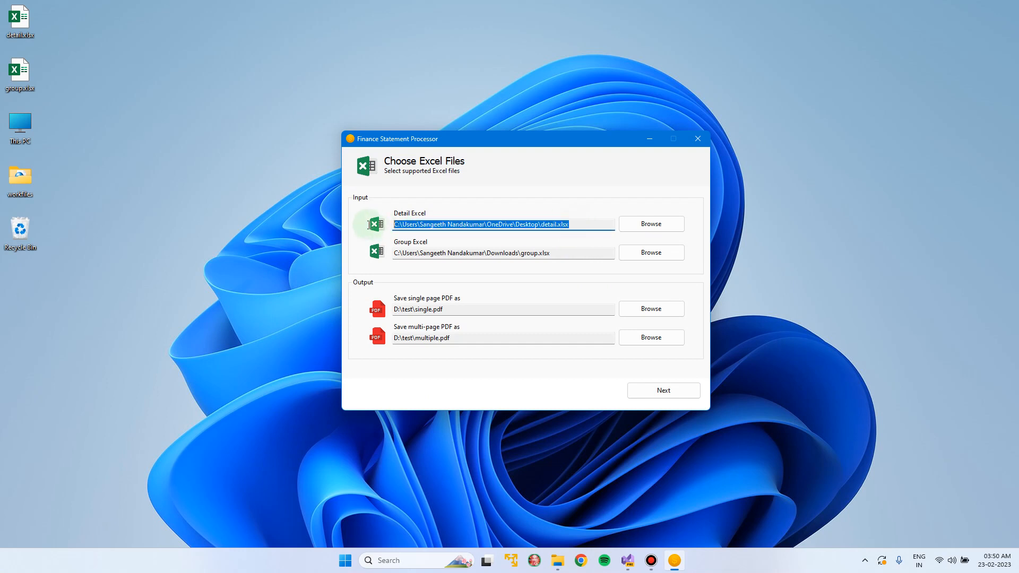
Choose group.xlsx from the Desktop as the Group Excel input file
left_click(558, 256)
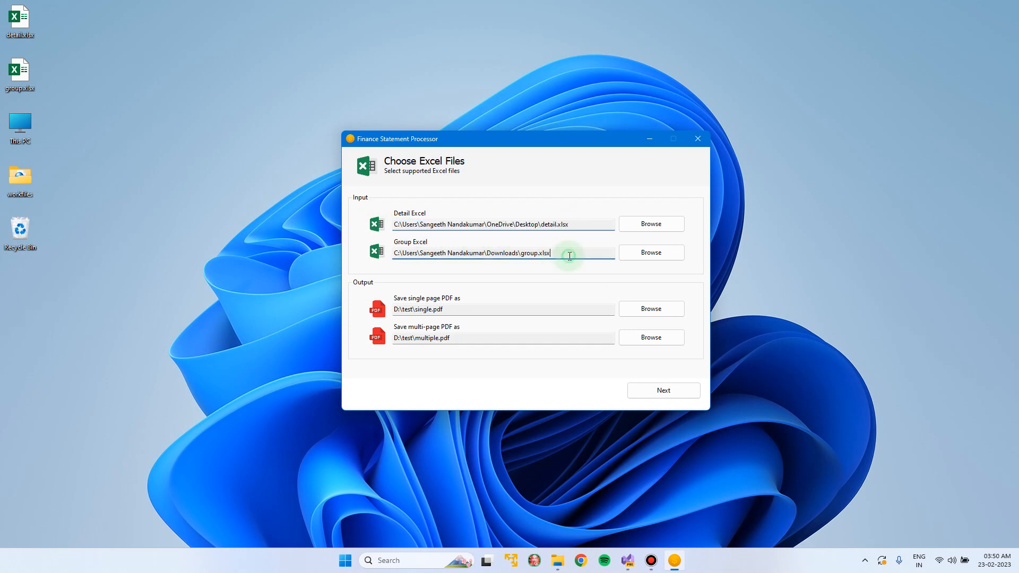
left_click(660, 259)
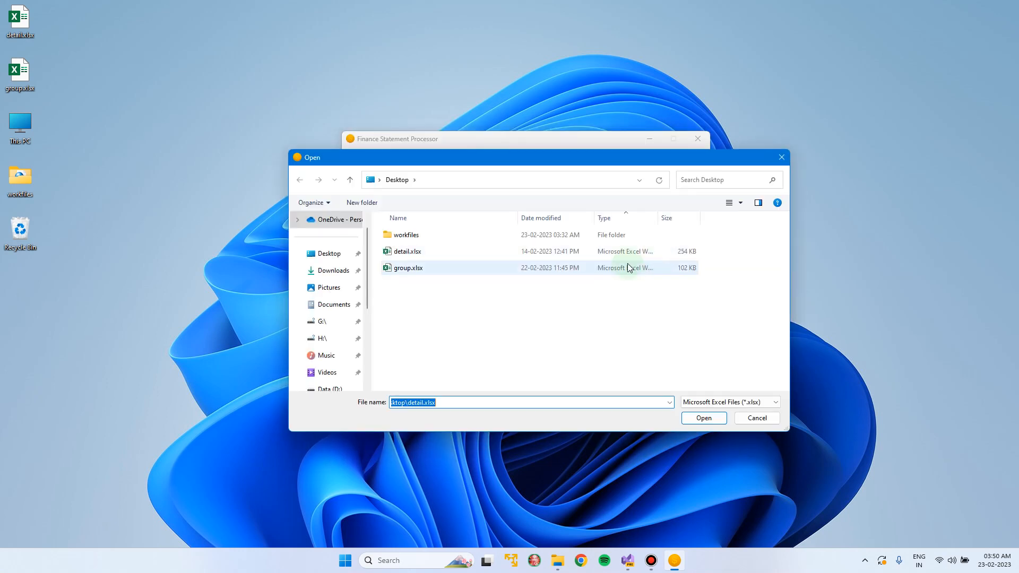
left_click(421, 269)
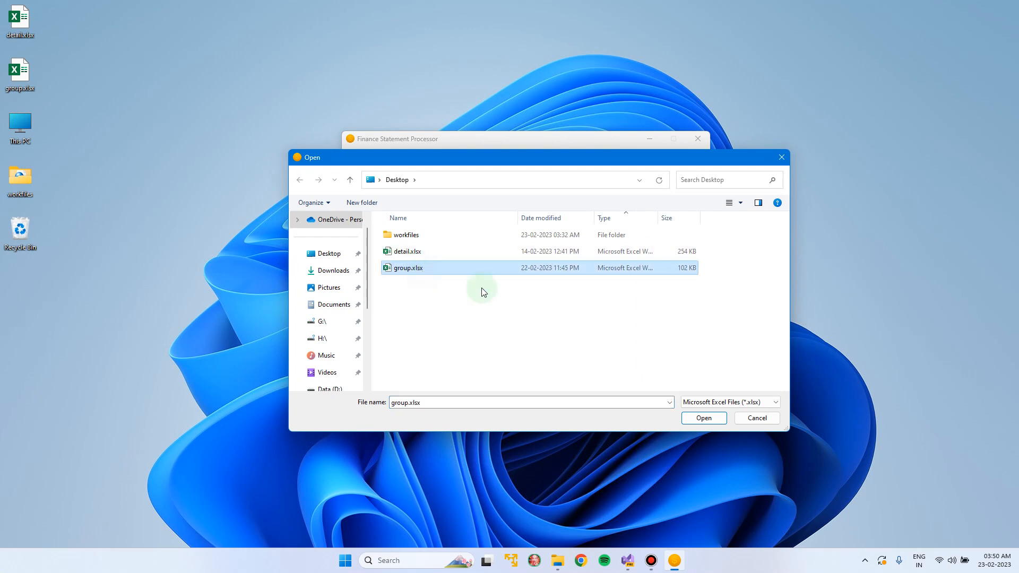
left_click(703, 418)
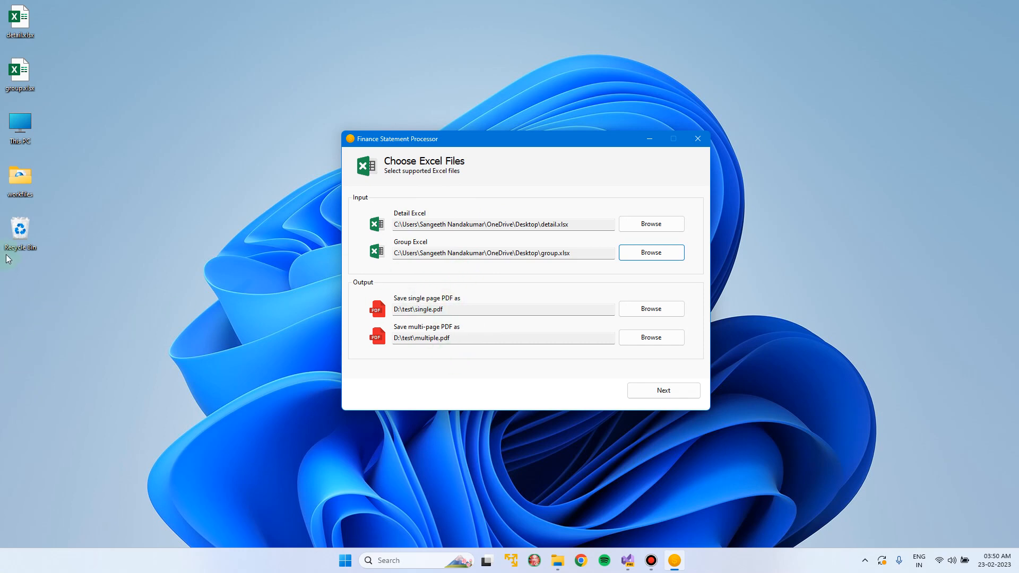
Set the single page PDF output to a PDF file named single on the Desktop
left_click(661, 310)
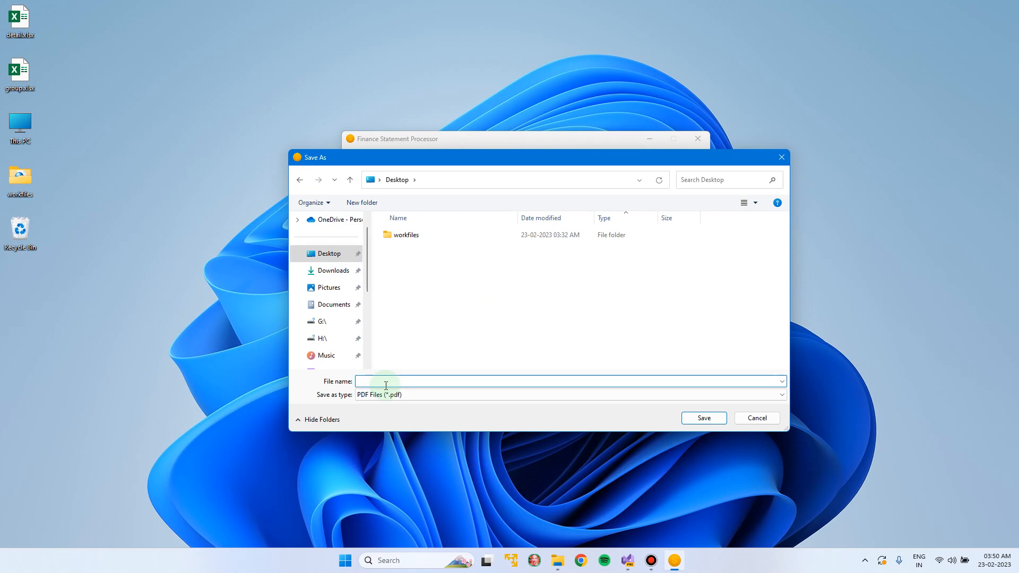
type("single")
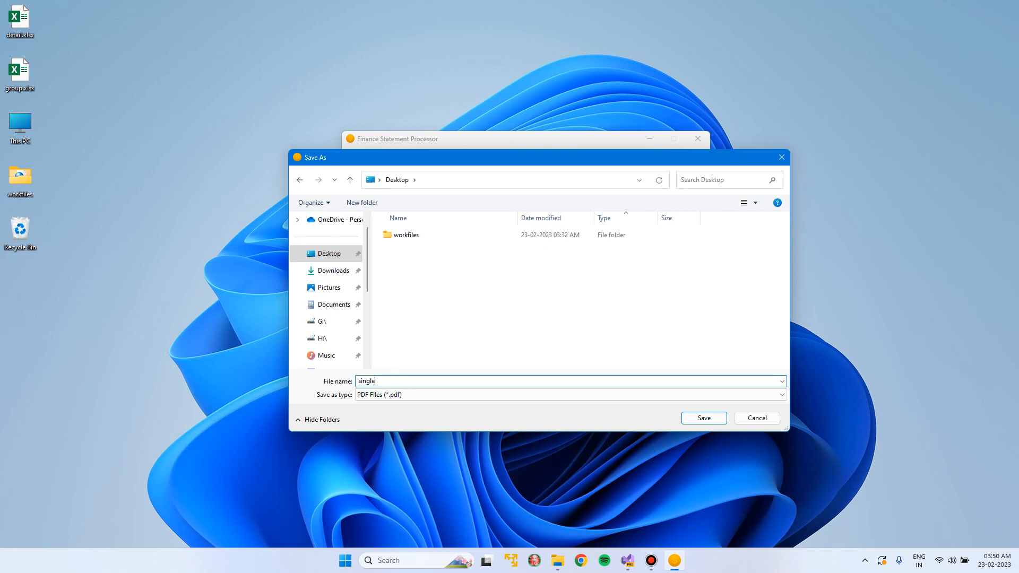
left_click(398, 395)
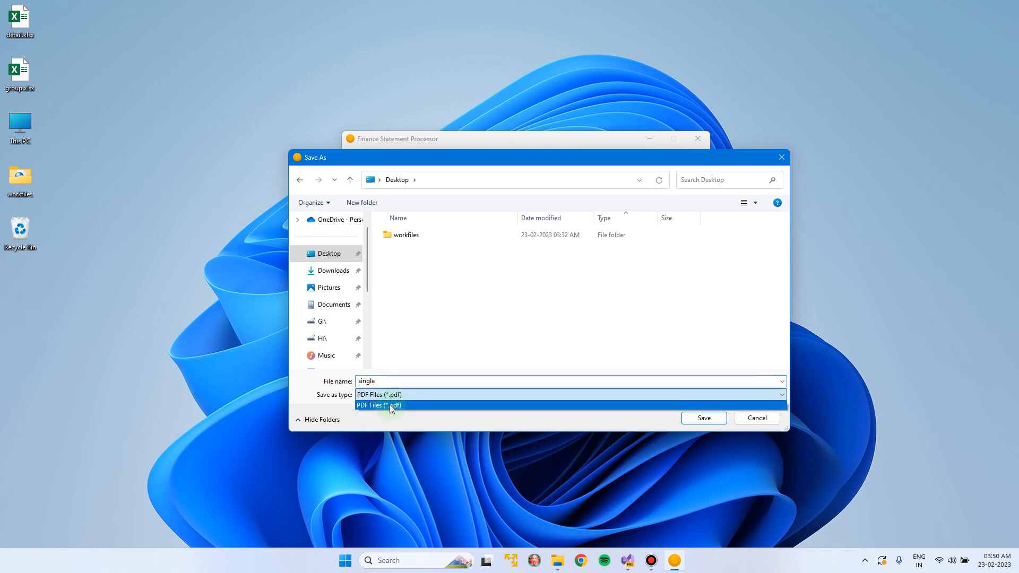
left_click(389, 405)
left_click(703, 417)
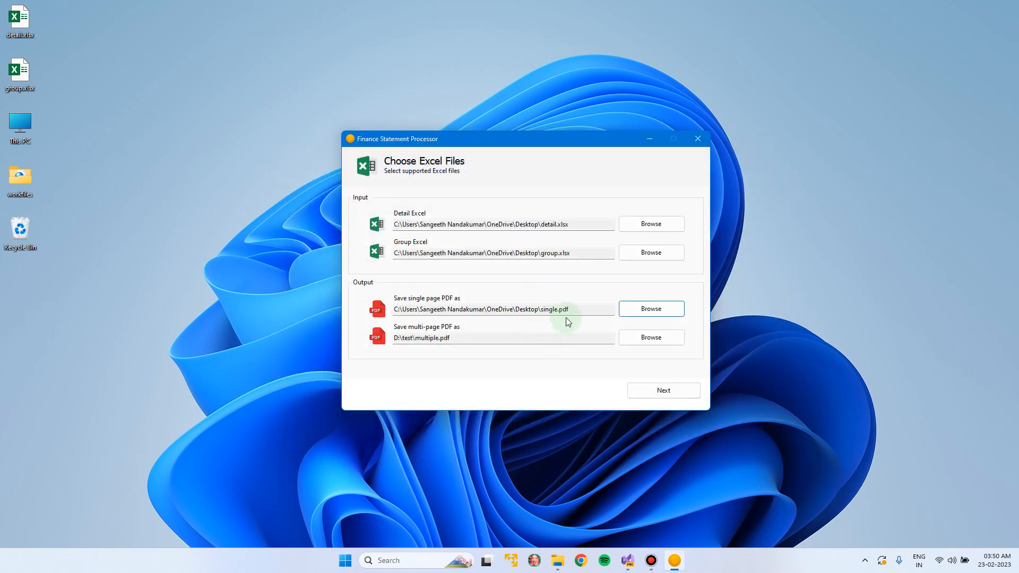
left_click_drag(587, 308, 372, 305)
Set the multi-page PDF output to a file named multi on the Desktop and continue to the Set Options page
left_click(651, 337)
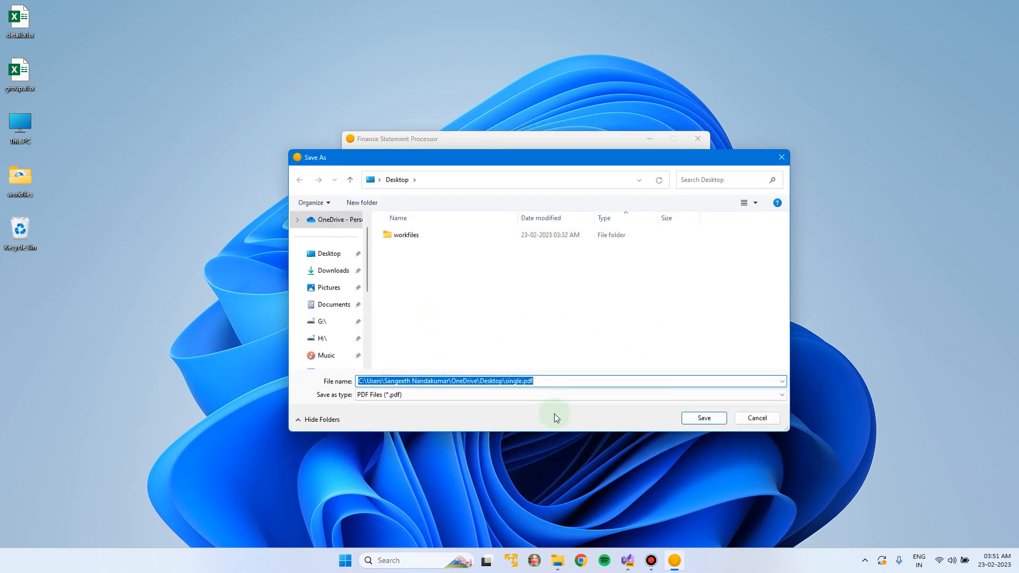
type("multi")
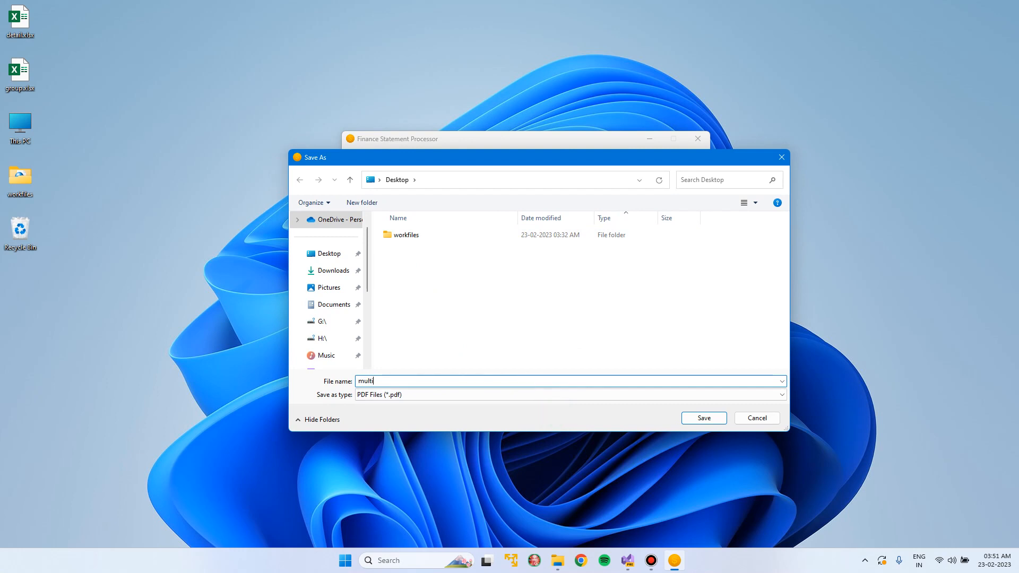
left_click(702, 416)
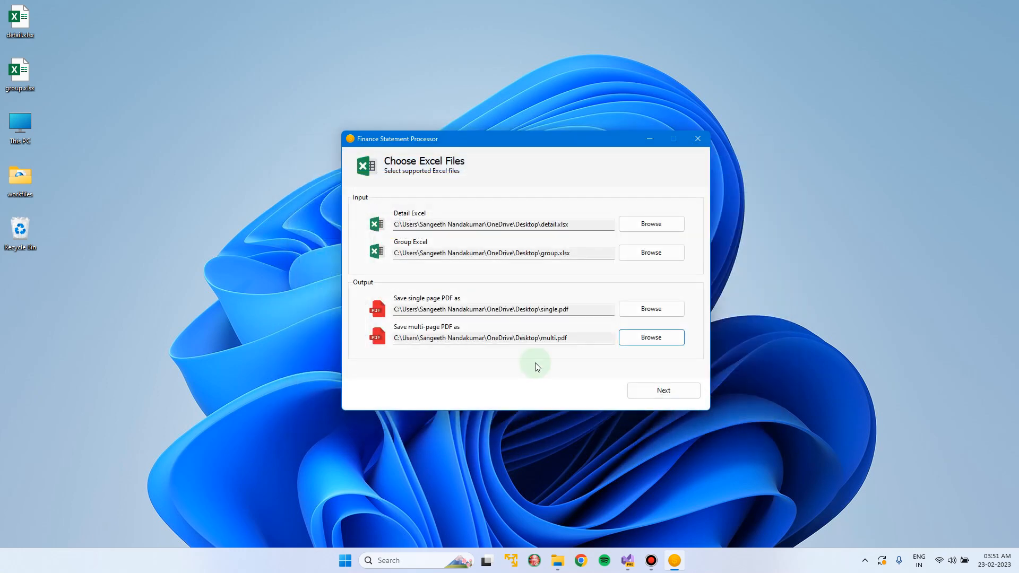
left_click(678, 390)
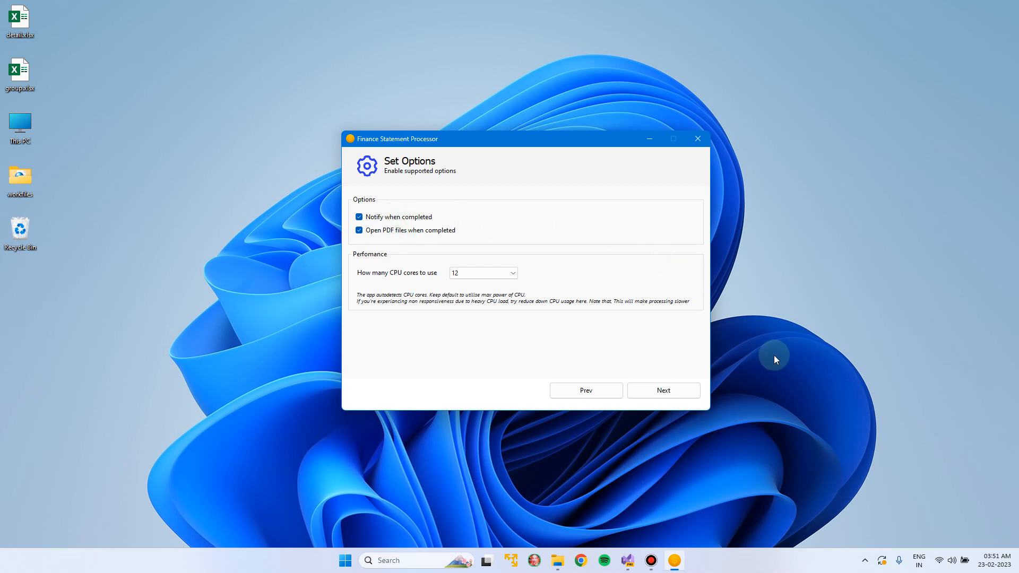
View the Windows notification list and try switching the option to open PDF files when completed off and back on
left_click(973, 564)
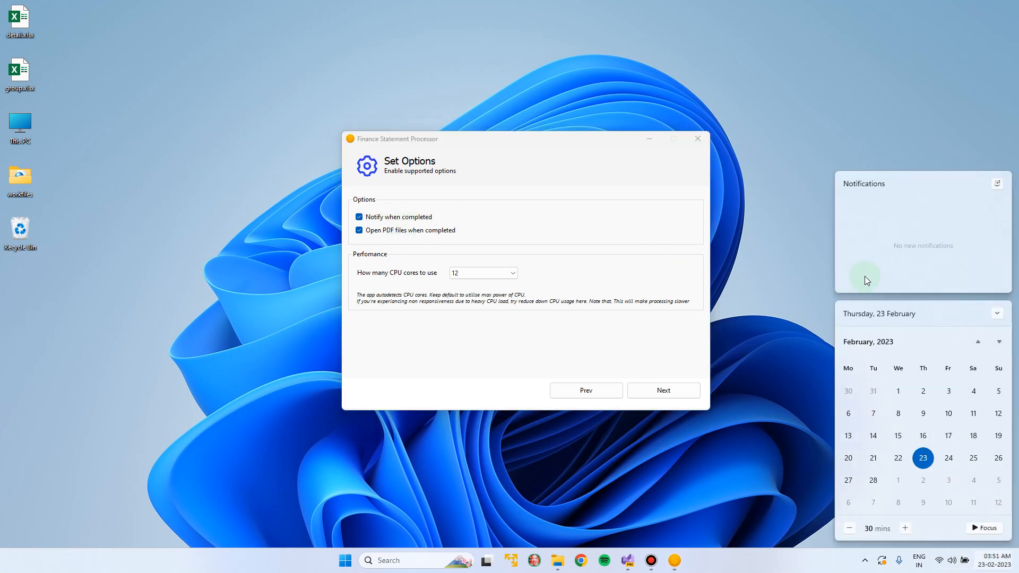
left_click(502, 191)
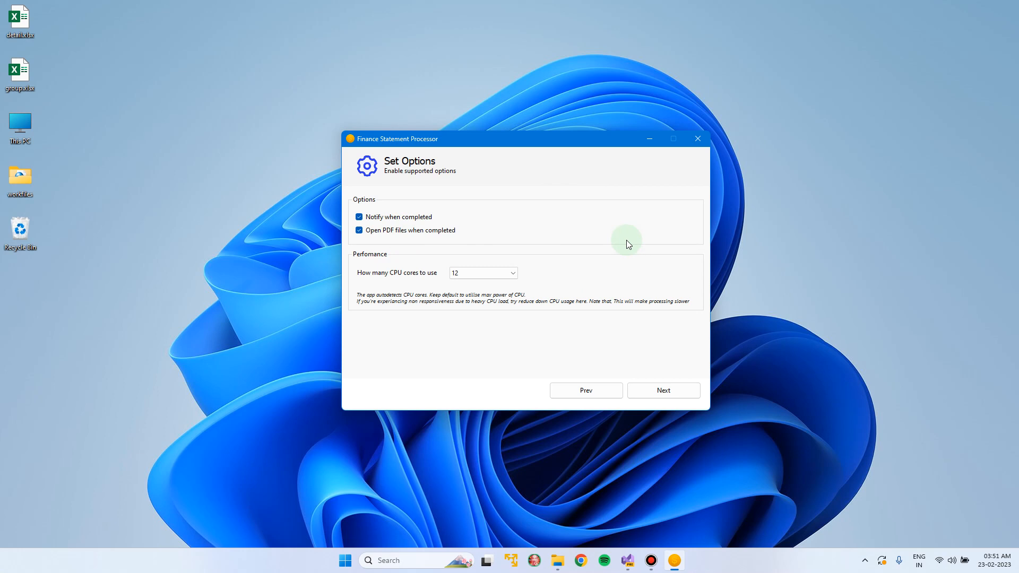
left_click(381, 237)
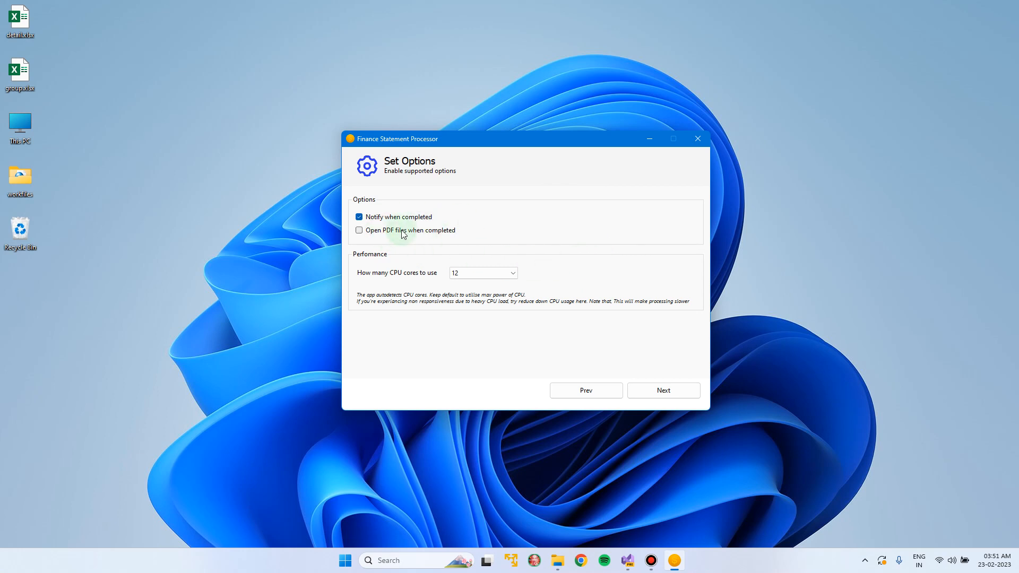
left_click(402, 234)
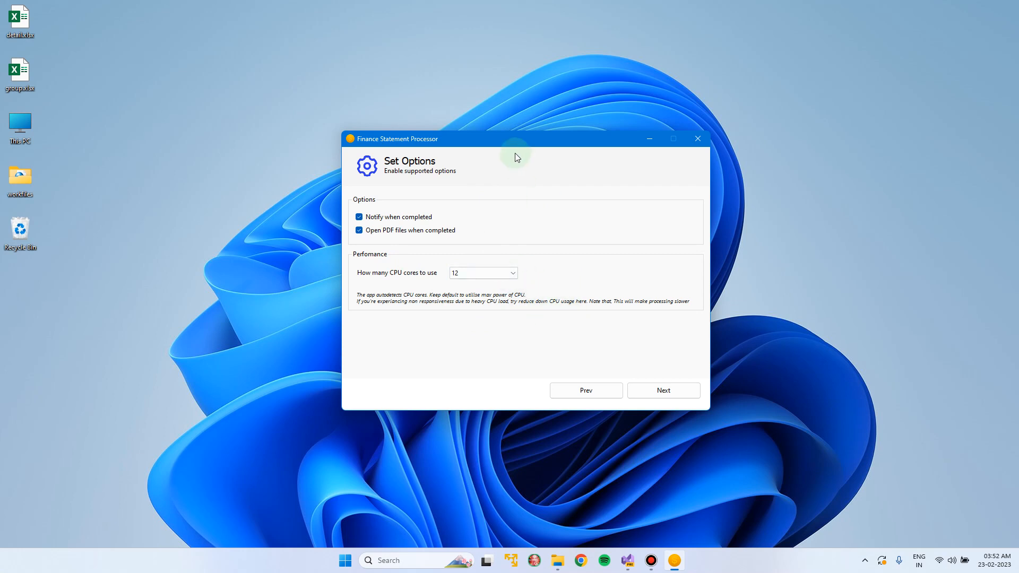
Reposition the Set Options window and examine the available choices for how many CPU cores to use
left_click_drag(490, 138, 420, 116)
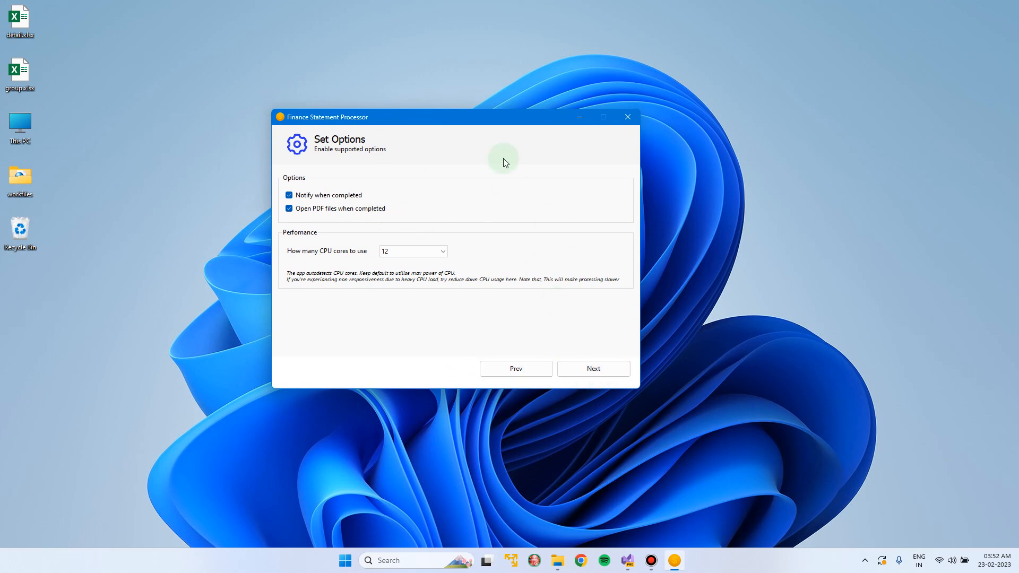
mouse_move(415, 113)
left_mouse_down()
mouse_move(393, 111)
mouse_move(401, 116)
left_mouse_up()
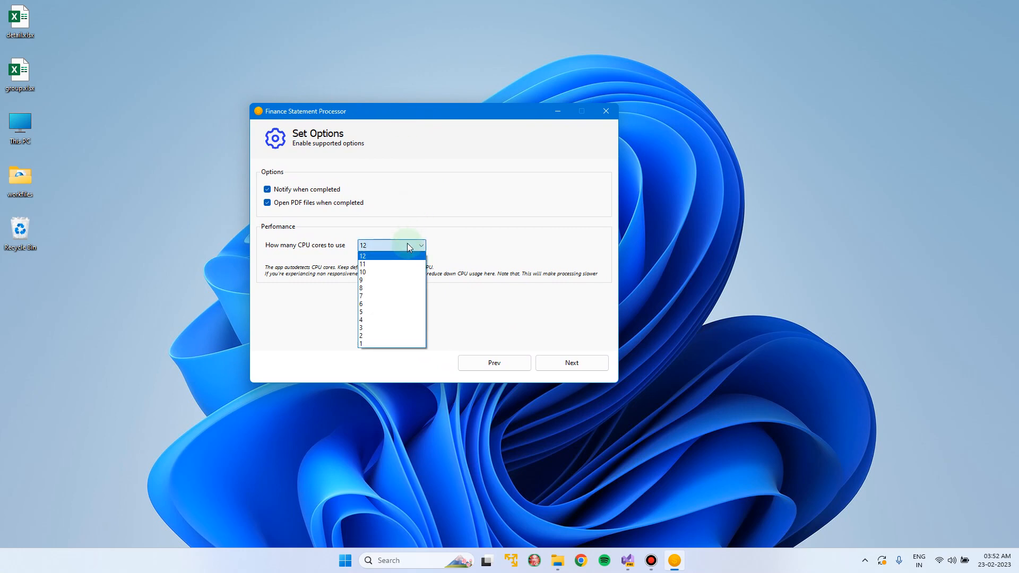
left_click(494, 262)
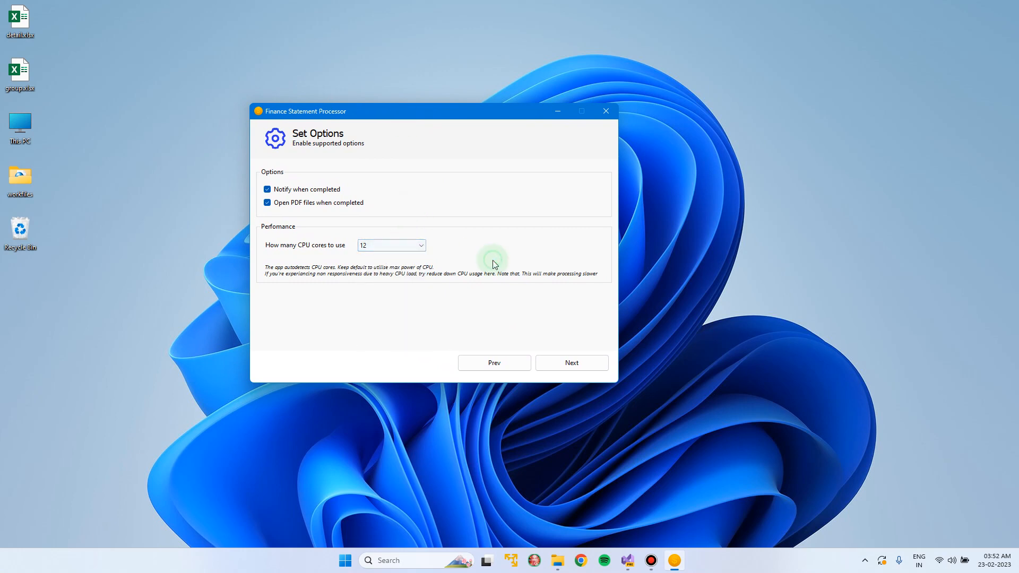
left_click(381, 249)
left_click(382, 250)
left_click(646, 335)
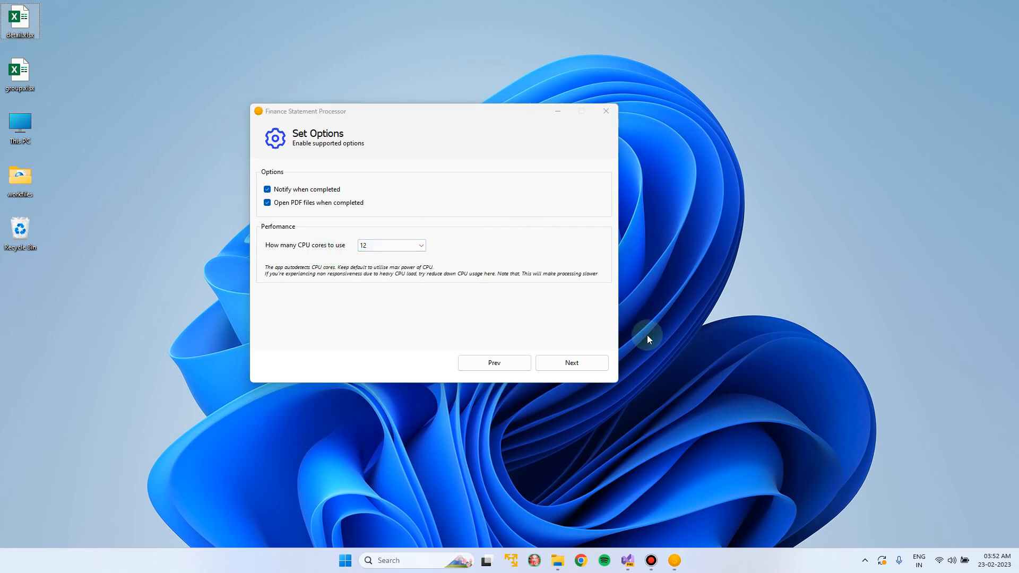
Open Task Manager's CPU performance view and arrange it beside the Finance Statement Processor window
key("ctrl+shift+Escape")
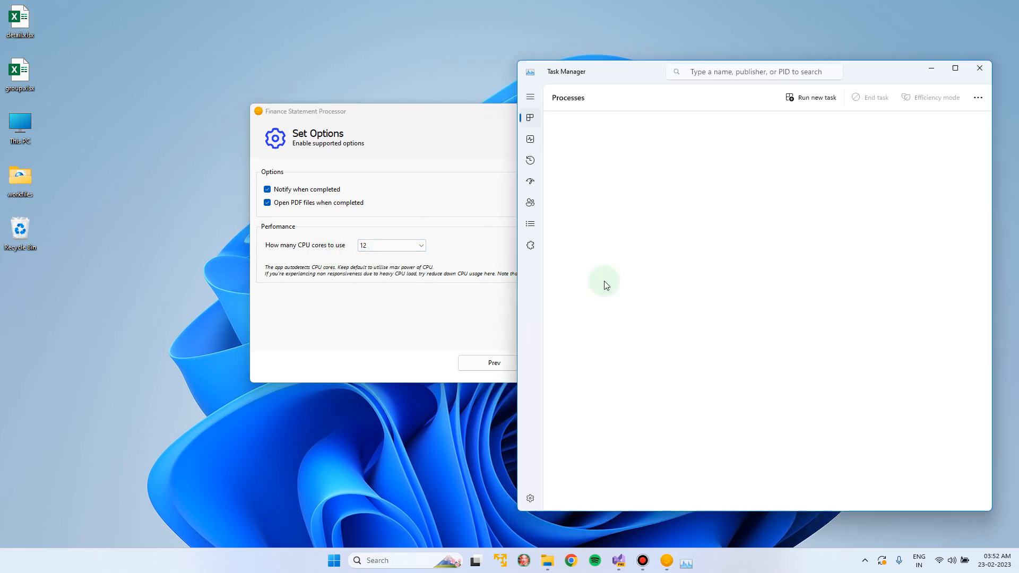
left_click(535, 142)
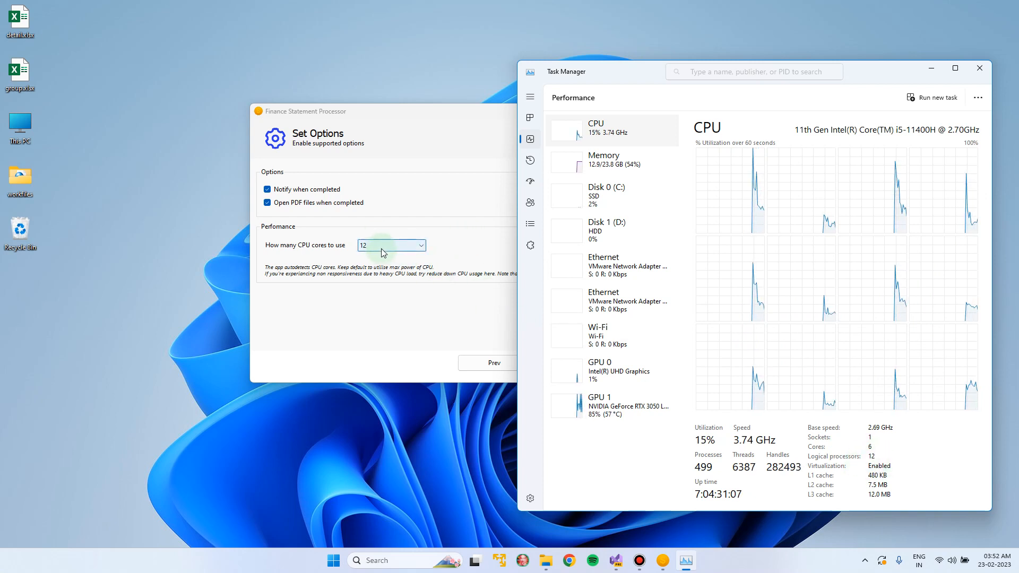
left_click(400, 256)
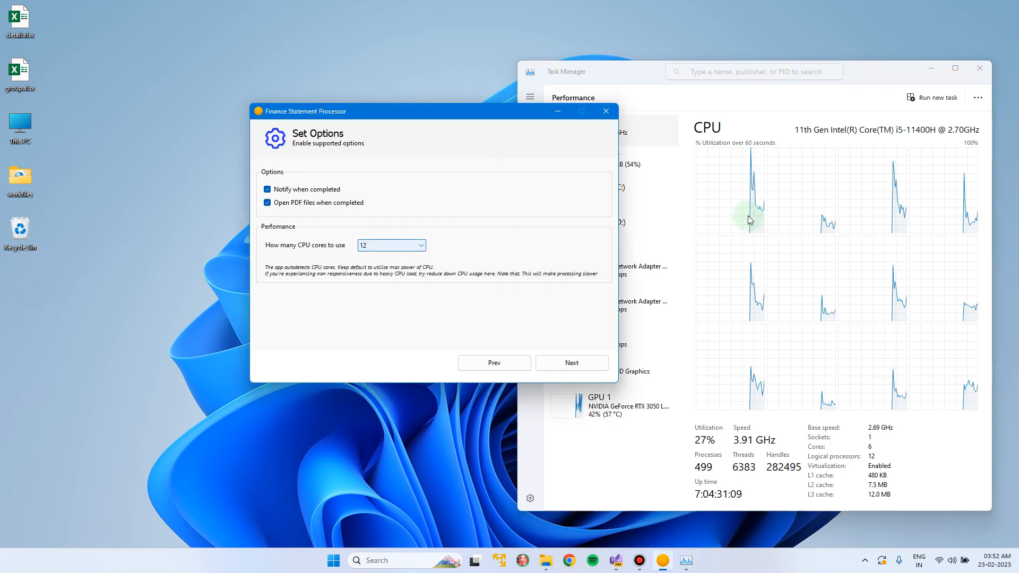
left_click_drag(412, 120, 246, 115)
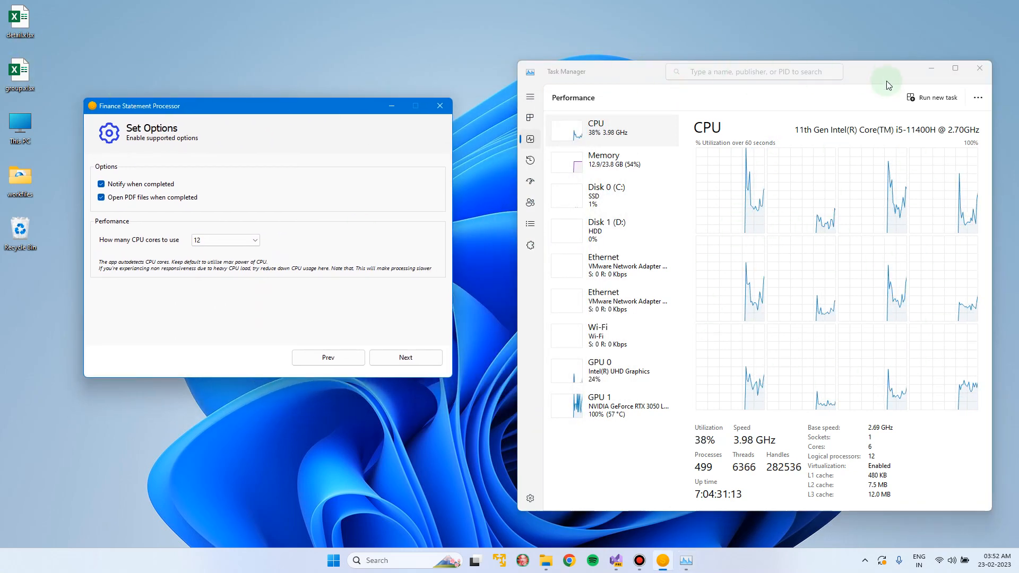
left_click_drag(886, 81, 873, 67)
left_click(286, 117)
left_click_drag(286, 117, 295, 132)
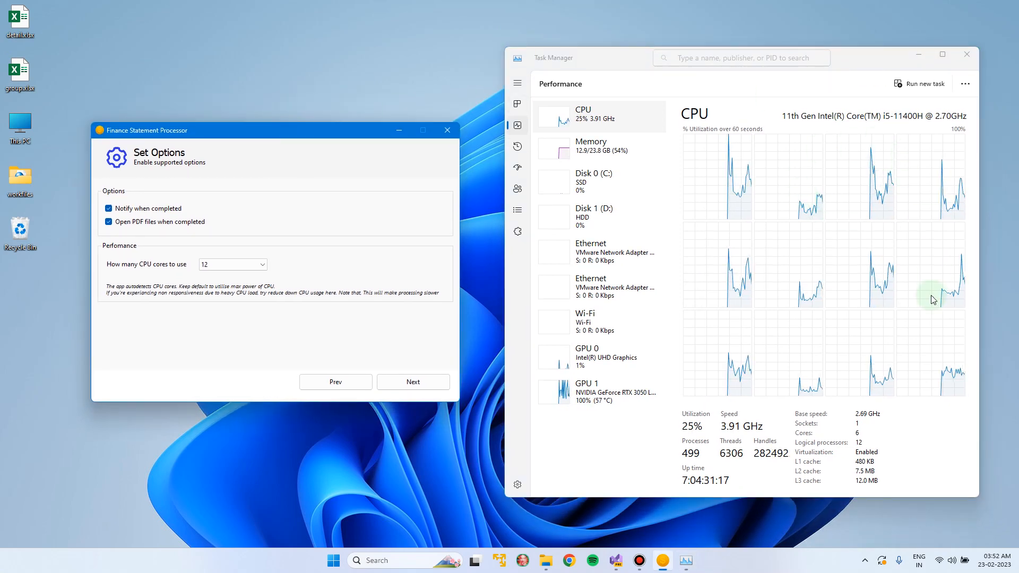
Compare the selectable CPU core counts with the processor graphs, keeping 12 cores selected
left_click(246, 263)
left_click(246, 264)
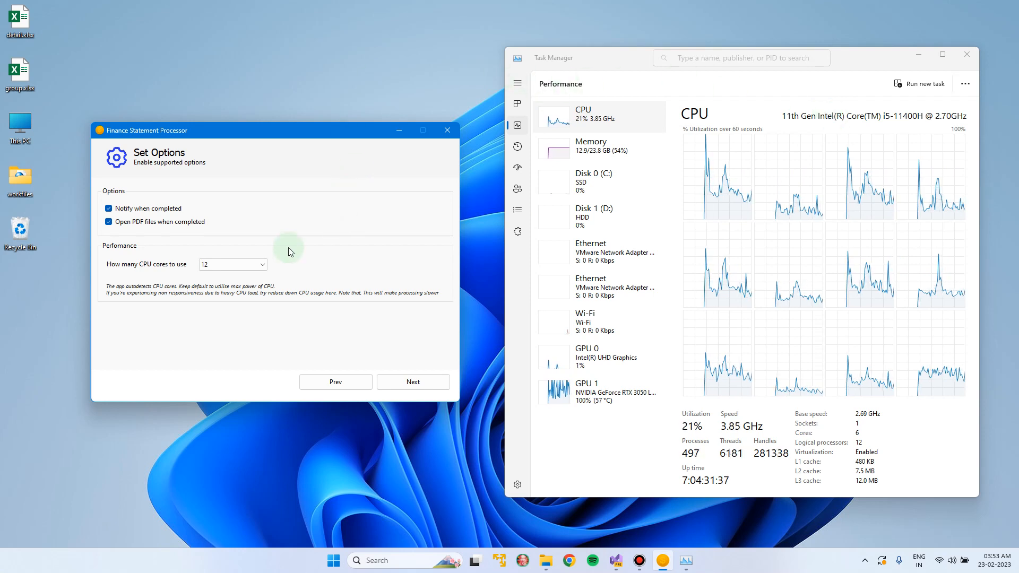
left_click(257, 265)
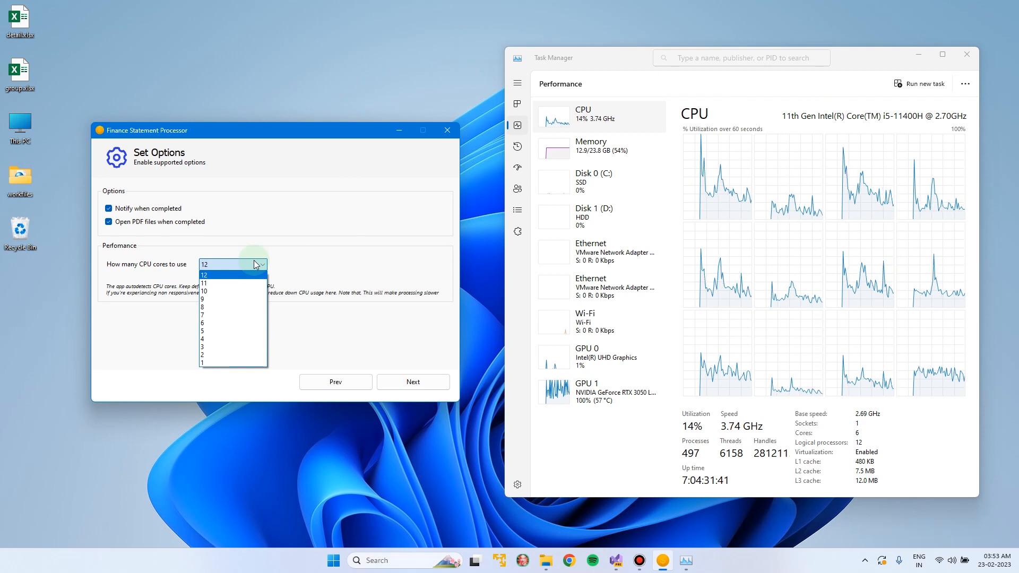
left_click(381, 303)
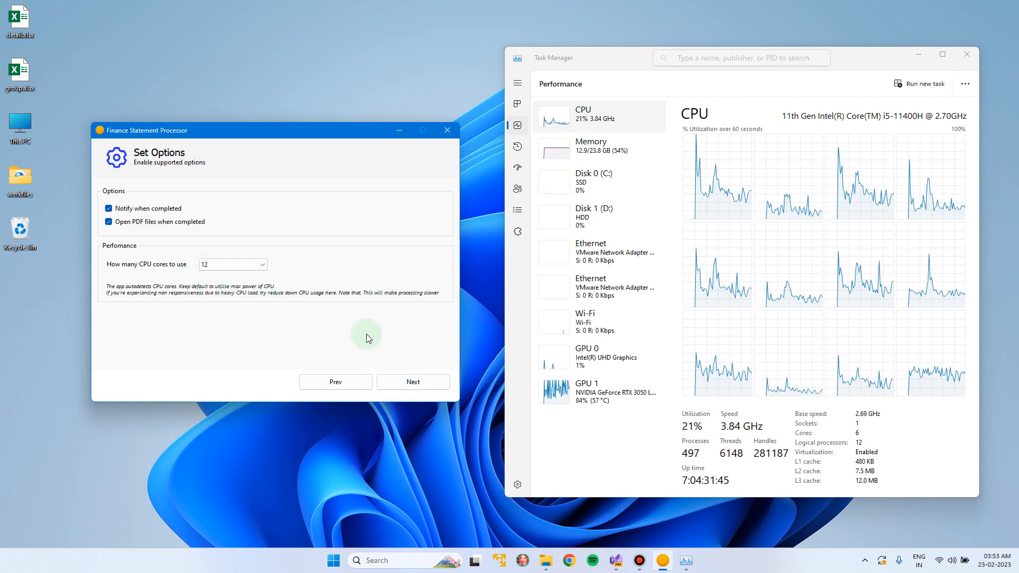
Start processing with the current options, accept the reminder to save unsaved work, and reposition the window during the run
left_click(414, 386)
left_click_drag(493, 259, 286, 221)
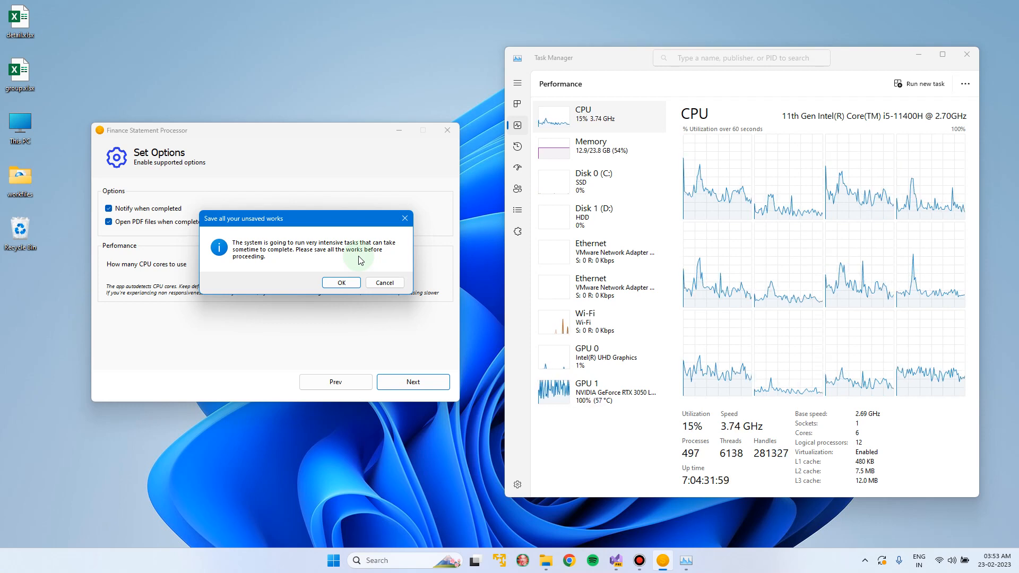
left_click(345, 285)
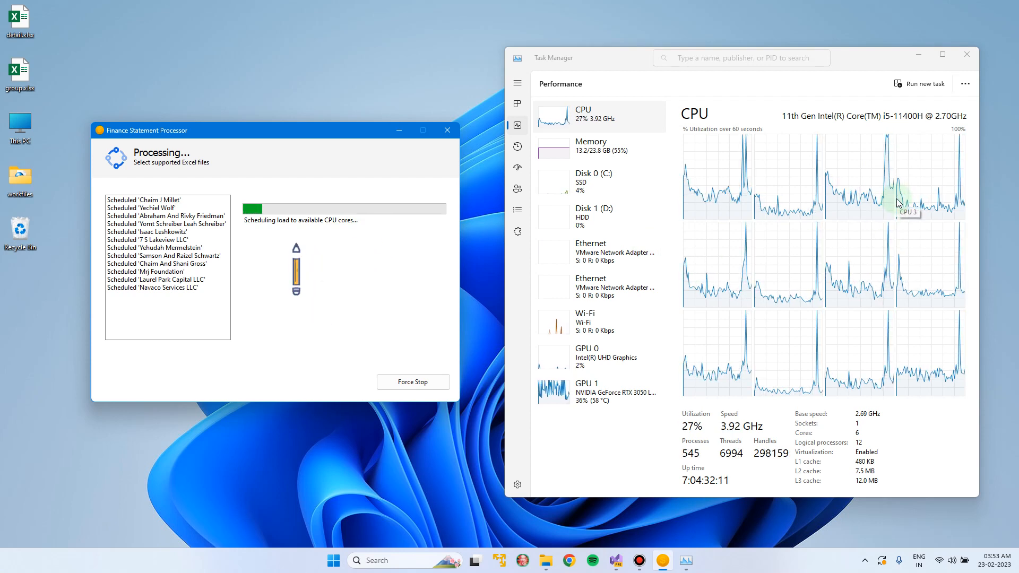
mouse_move(261, 139)
left_mouse_down()
mouse_move(289, 136)
mouse_move(271, 135)
left_mouse_up()
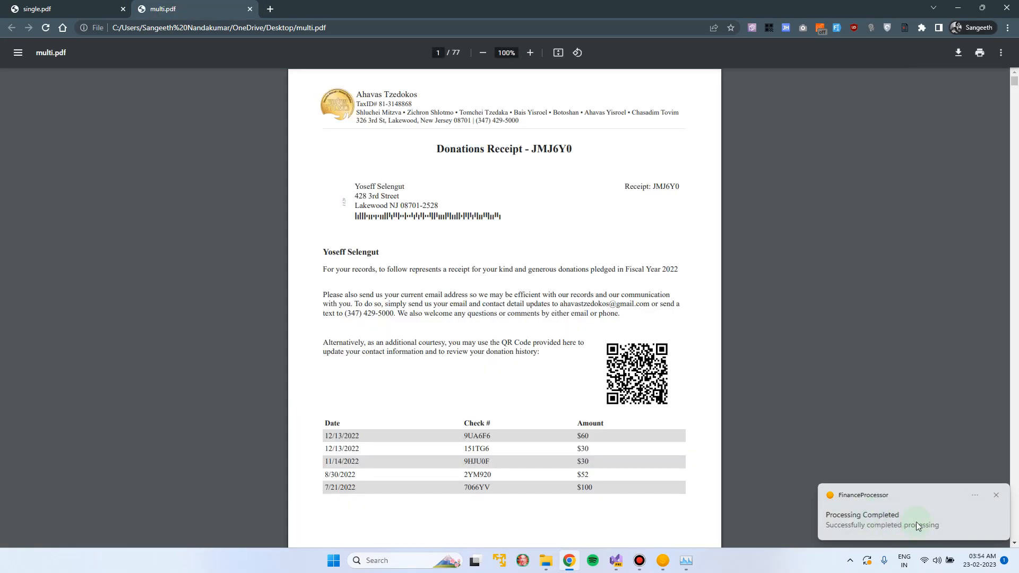
Check the FinanceProcessor completion notice in the Windows notification list and dismiss the list
left_click(916, 525)
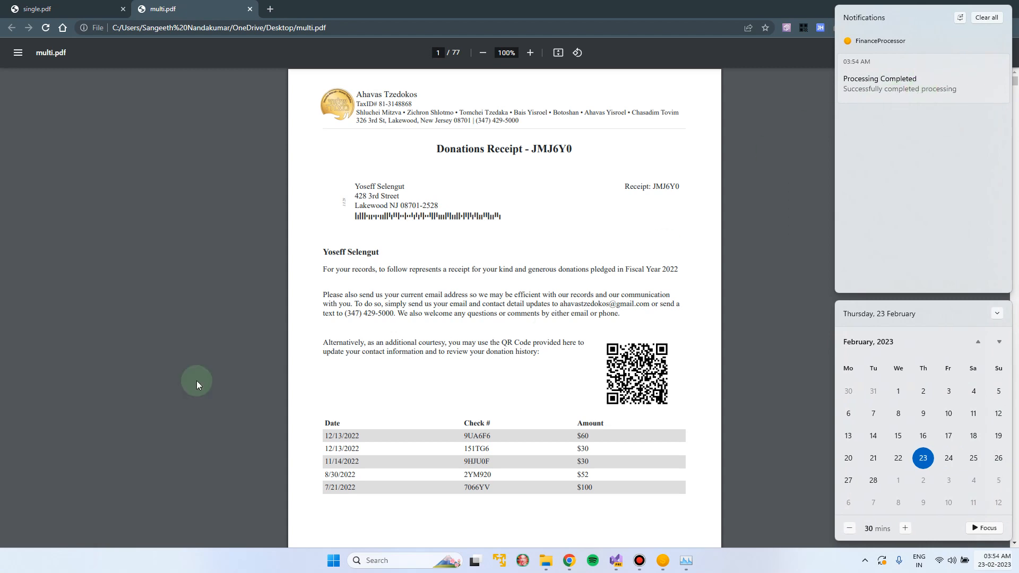
left_click(140, 258)
Examine the one-page donation receipts in single.pdf and return to its first page
left_click(19, 7)
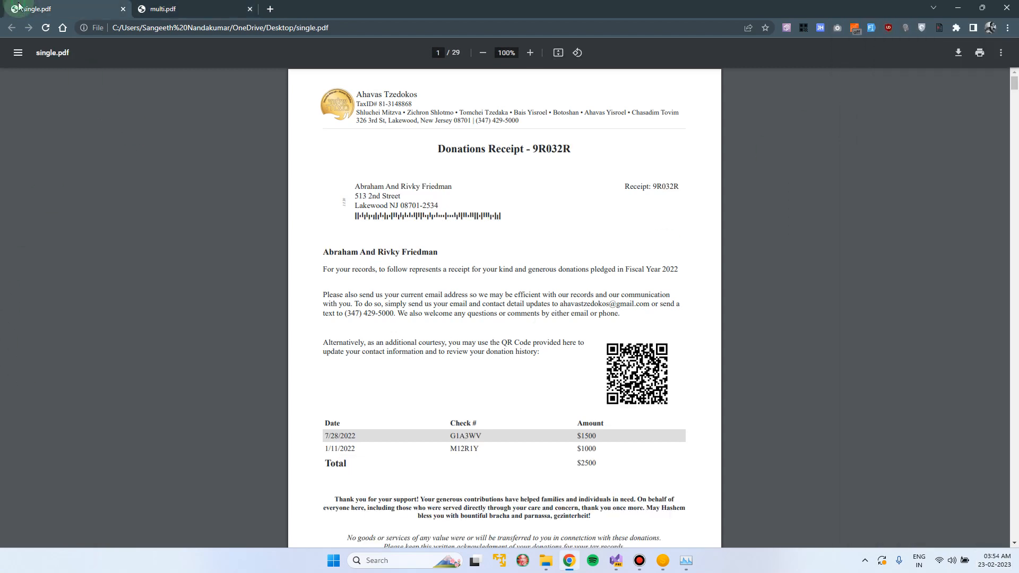
left_click(201, 16)
left_click(52, 16)
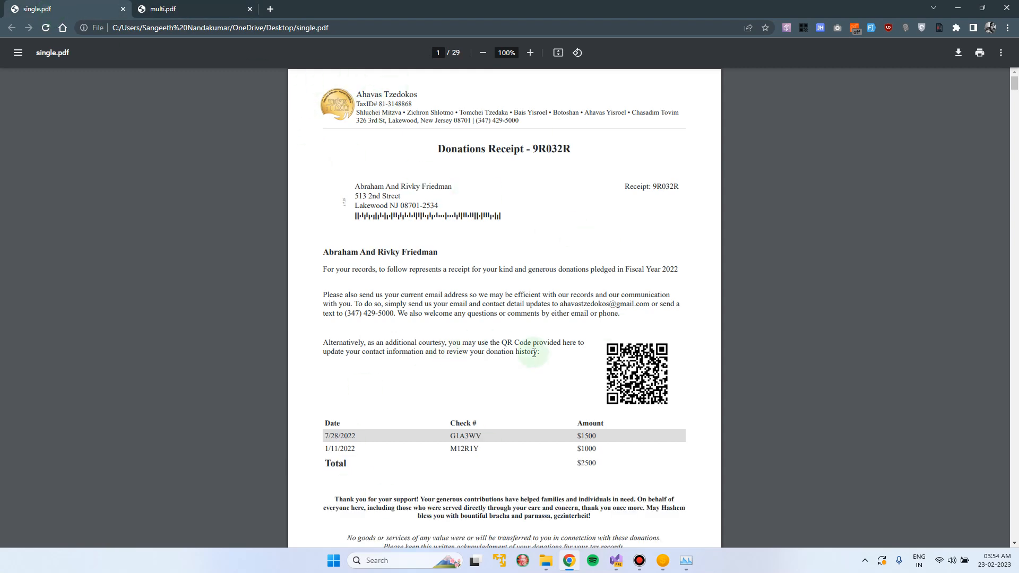
scroll(534, 353, "down", 8)
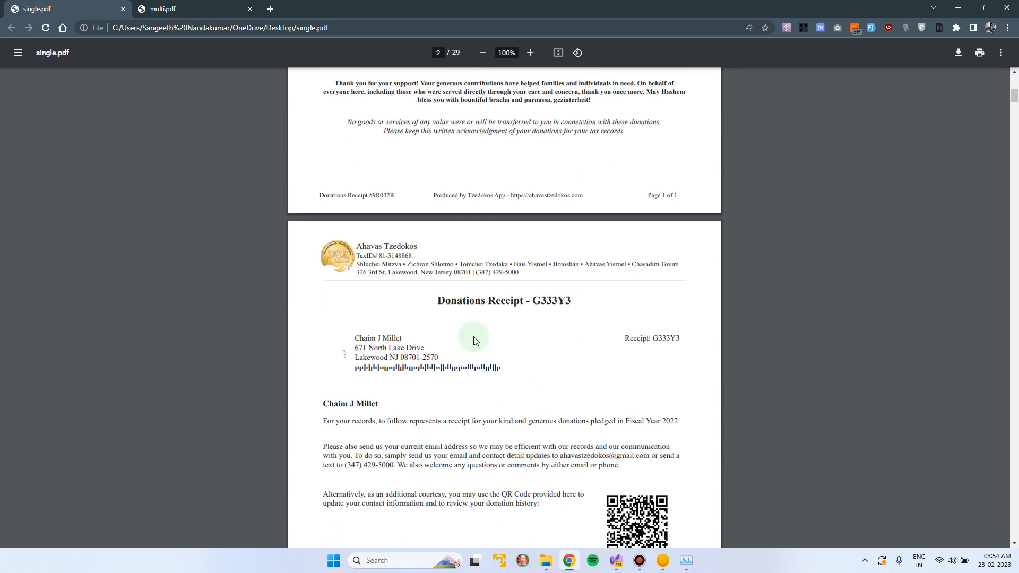
scroll(474, 341, "down", 12)
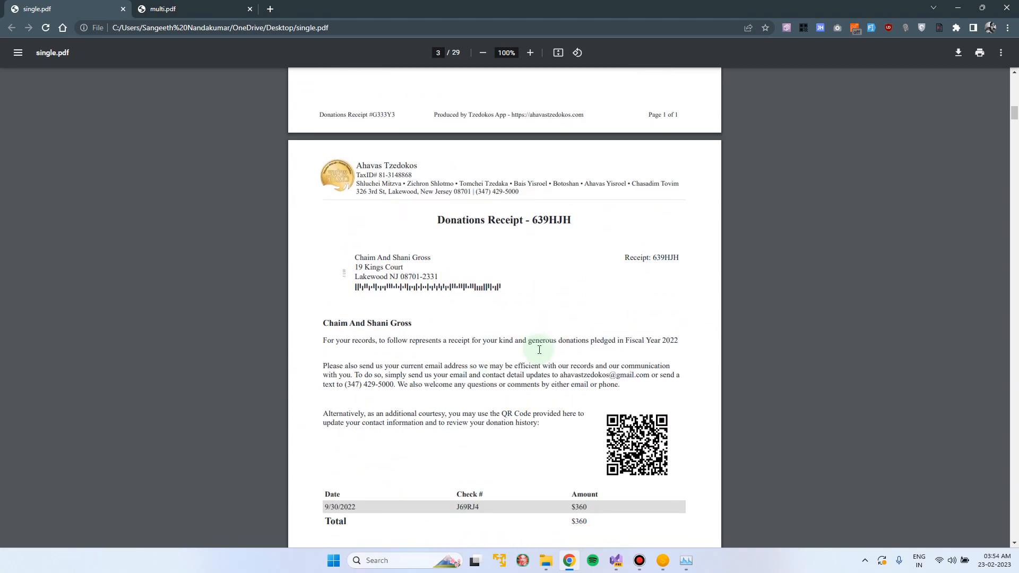
scroll(539, 350, "down", 20)
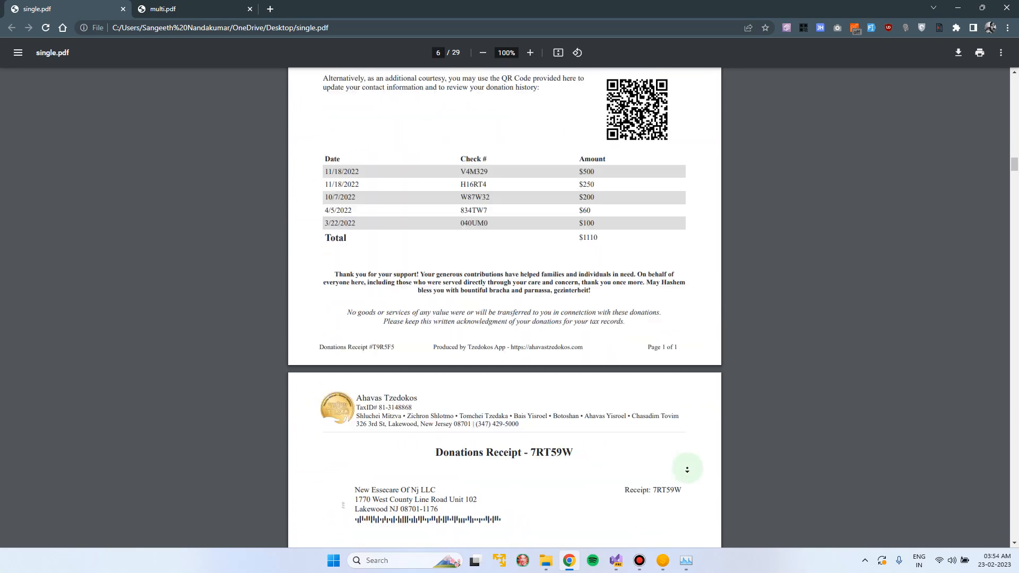
scroll(687, 469, "down", 20)
scroll(778, 45, "up", 20)
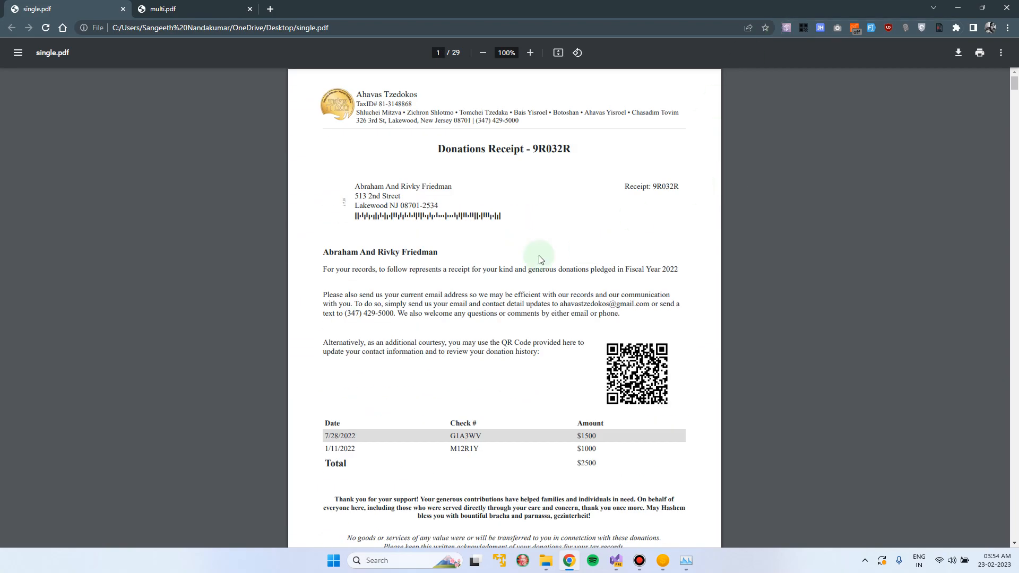
Examine the donation receipts in multi.pdf, checking how their donation tables continue across several pages
left_click(180, 6)
left_click(412, 146)
scroll(541, 289, "down", 9)
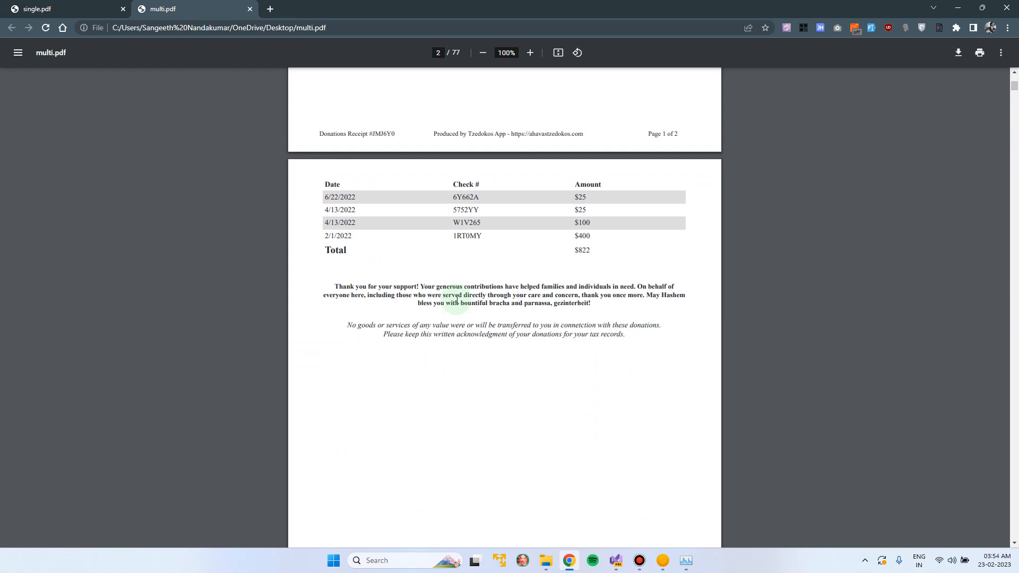
scroll(456, 300, "down", 10)
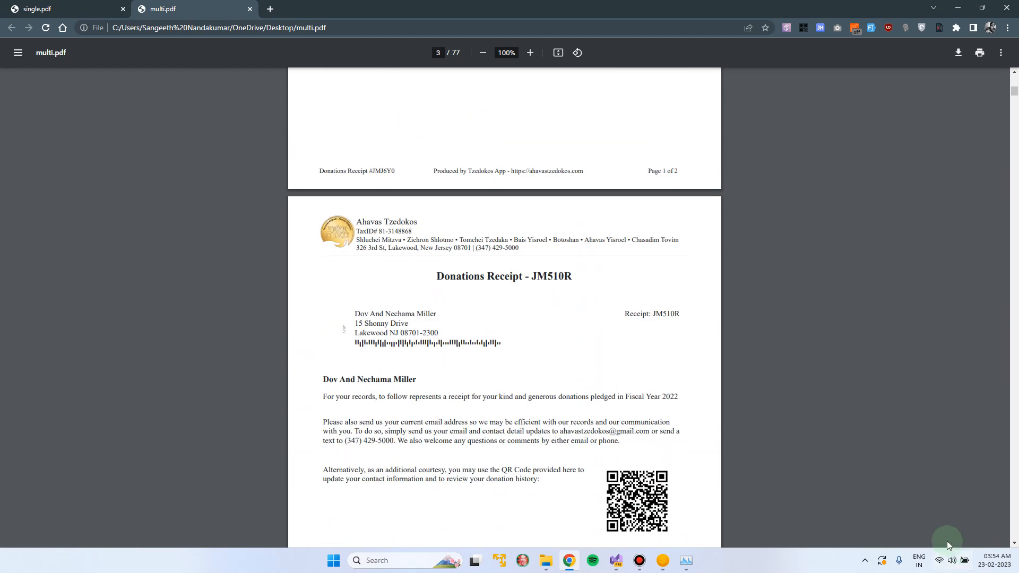
scroll(557, 326, "down", 12)
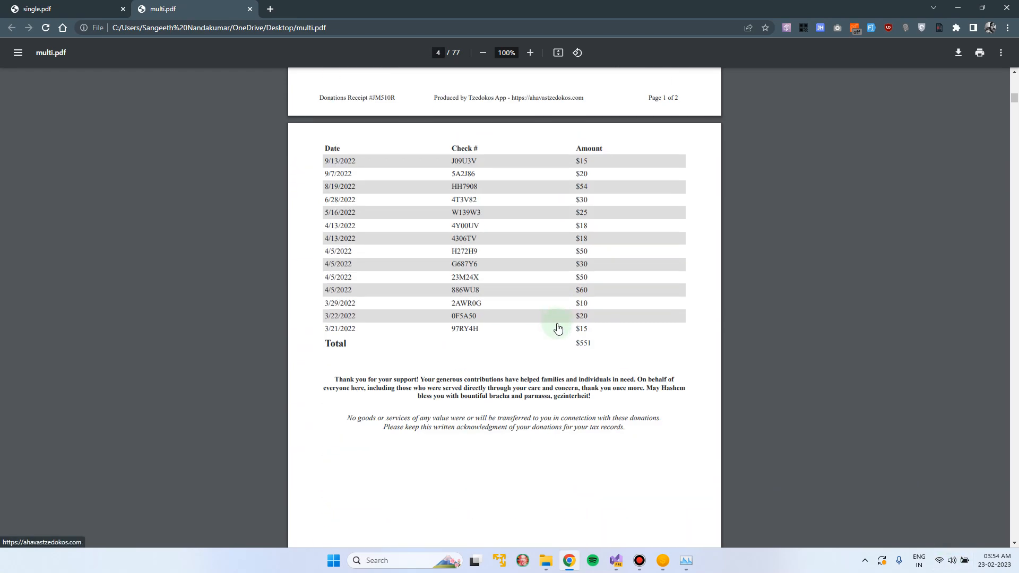
scroll(387, 160, "up", 8)
scroll(557, 302, "down", 20)
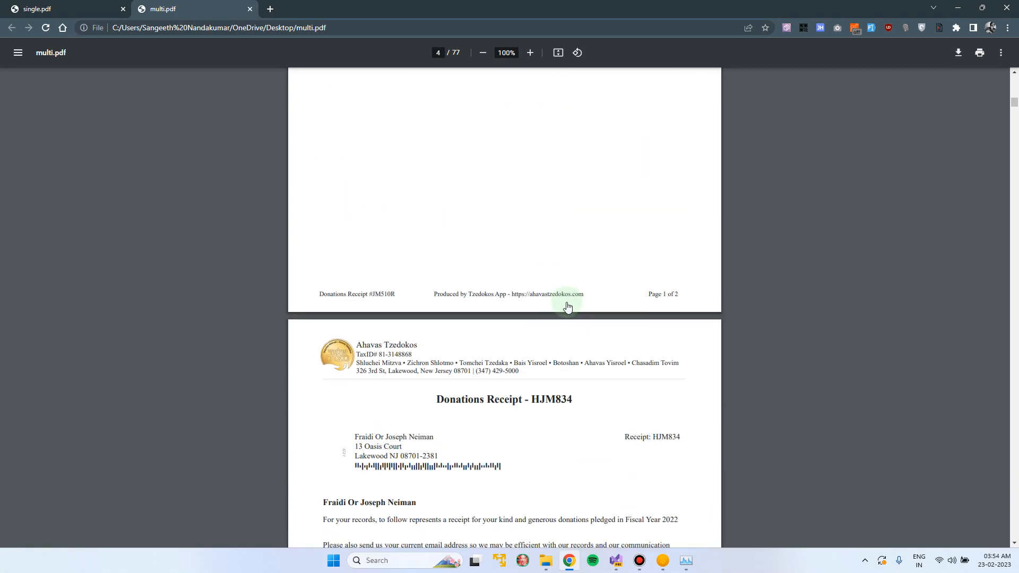
scroll(569, 306, "down", 20)
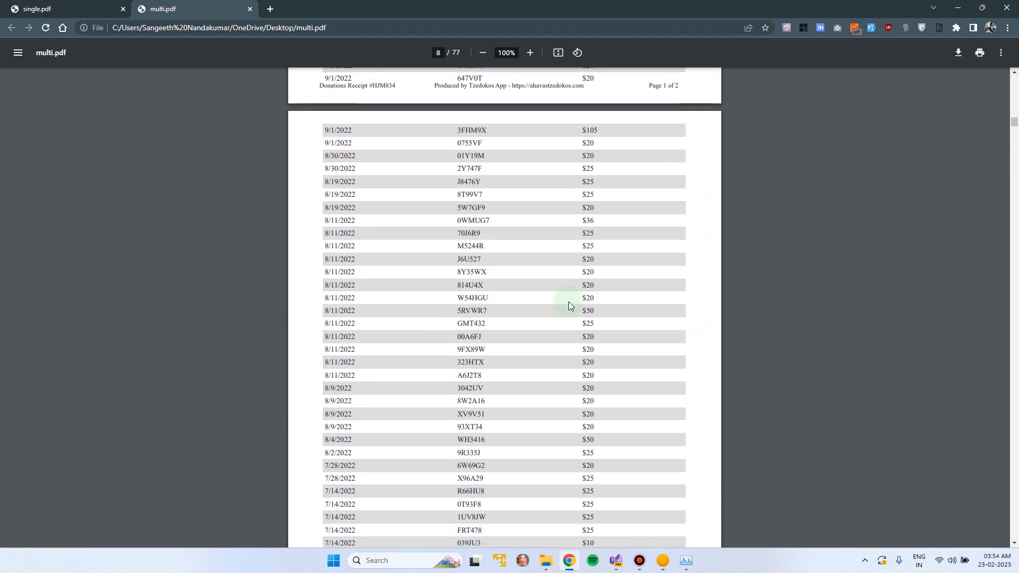
scroll(568, 306, "down", 20)
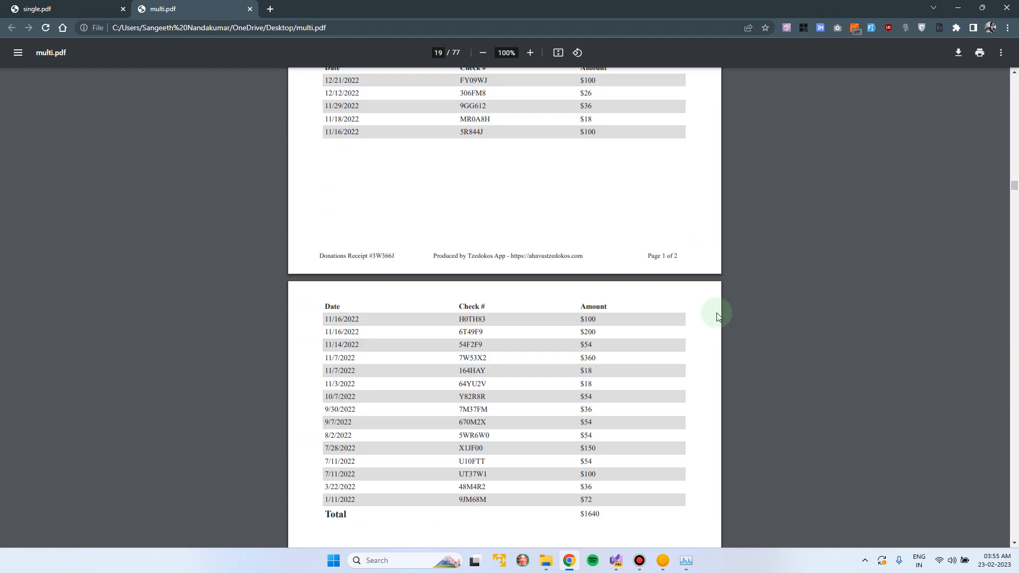
scroll(720, 242, "up", 11)
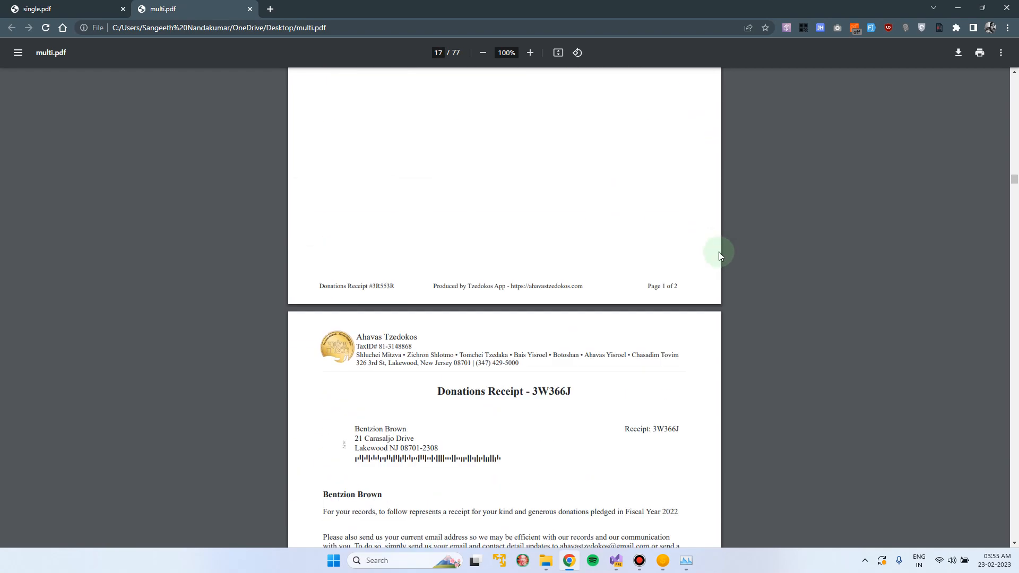
scroll(720, 250, "down", 5)
scroll(389, 406, "down", 15)
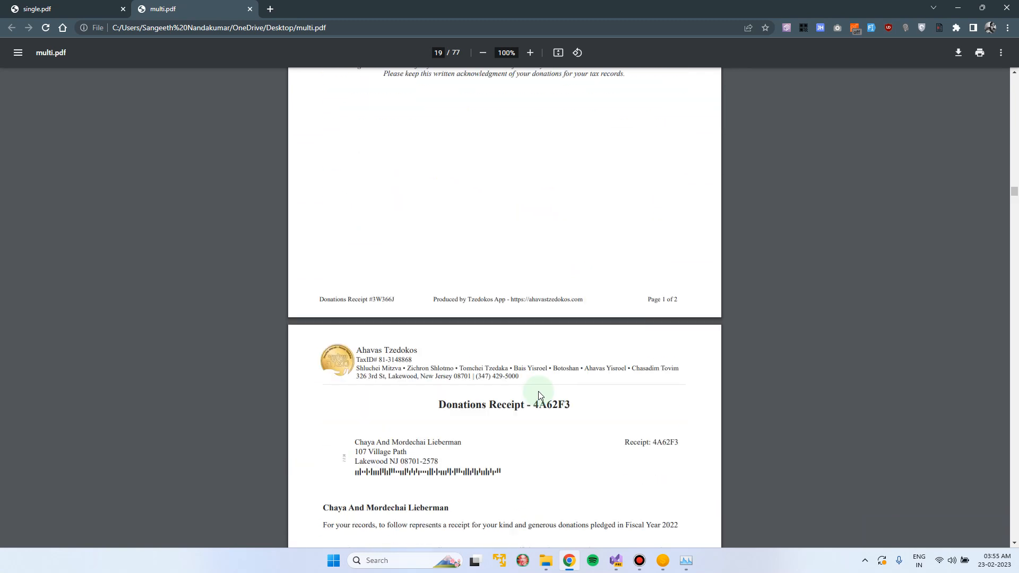
Switch back to Finance Statement Processor to view its final status page
left_click(666, 570)
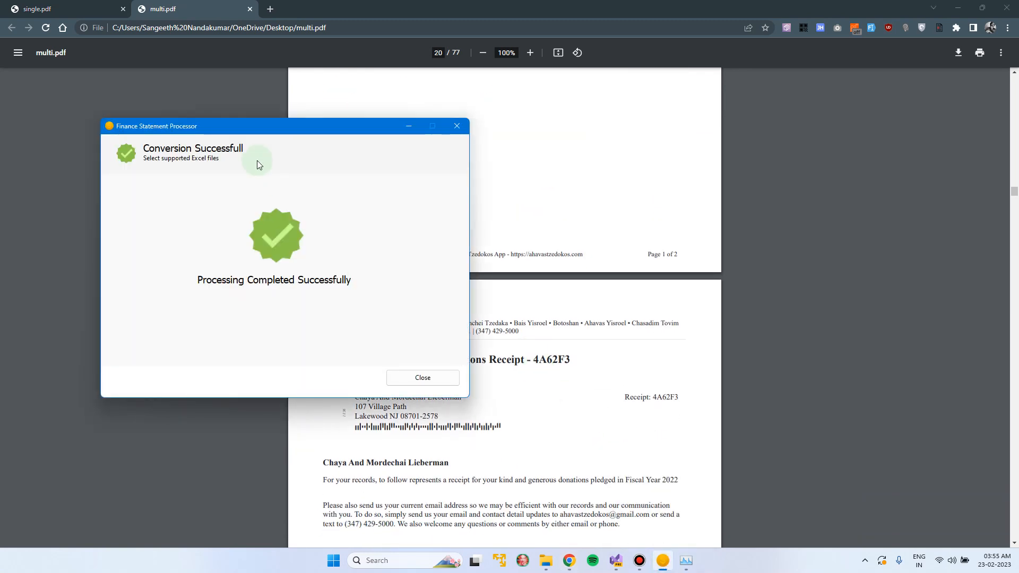
Move the Finance Statement Processor window to the middle of the screen and close it from its completion page
left_click_drag(224, 130, 466, 170)
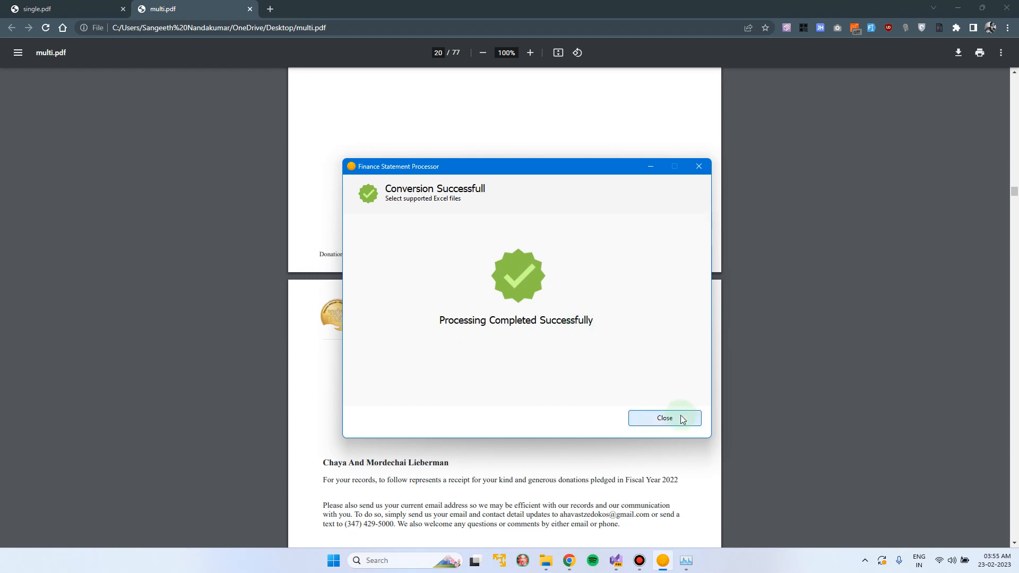
left_click(664, 418)
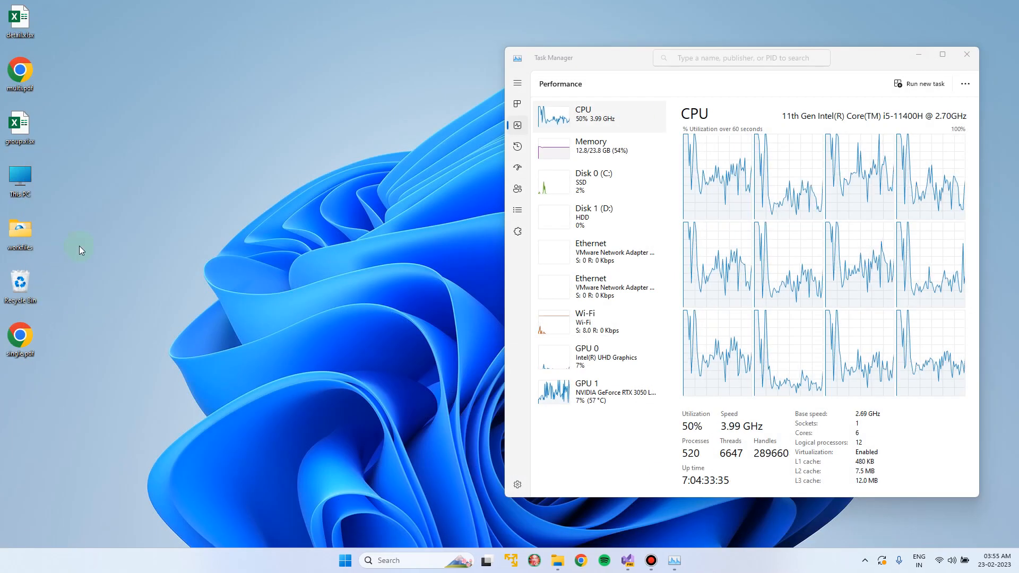
Open the generated single.pdf and multi.pdf from the desktop once more for a brief look at the receipts
left_click(27, 338)
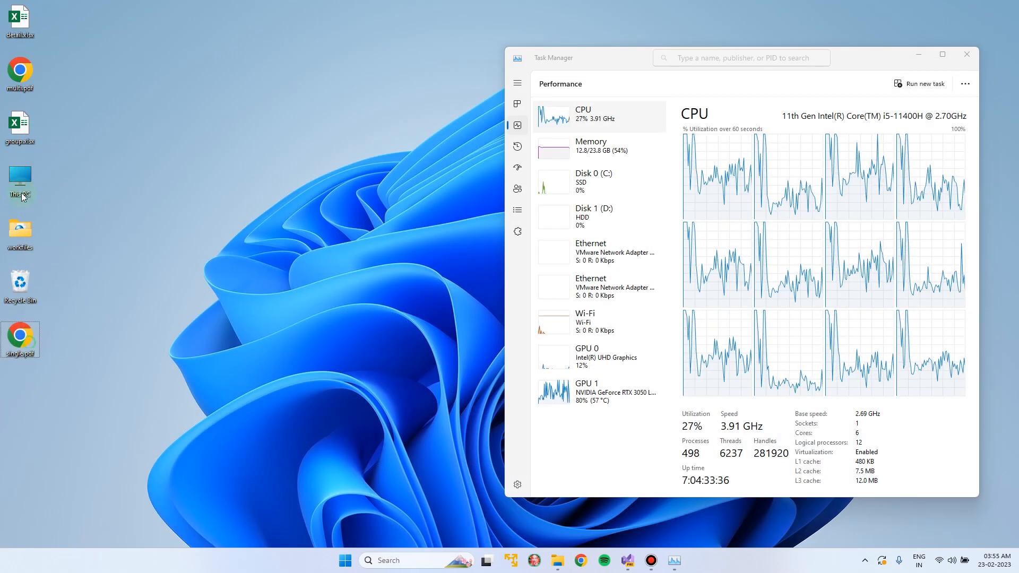
double_click(29, 334)
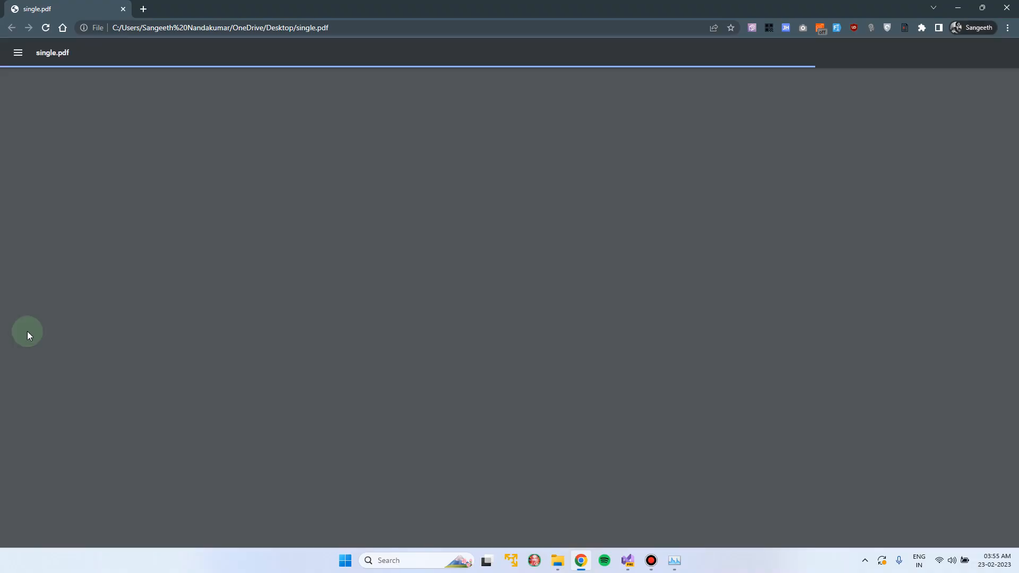
scroll(840, 335, "down", 10)
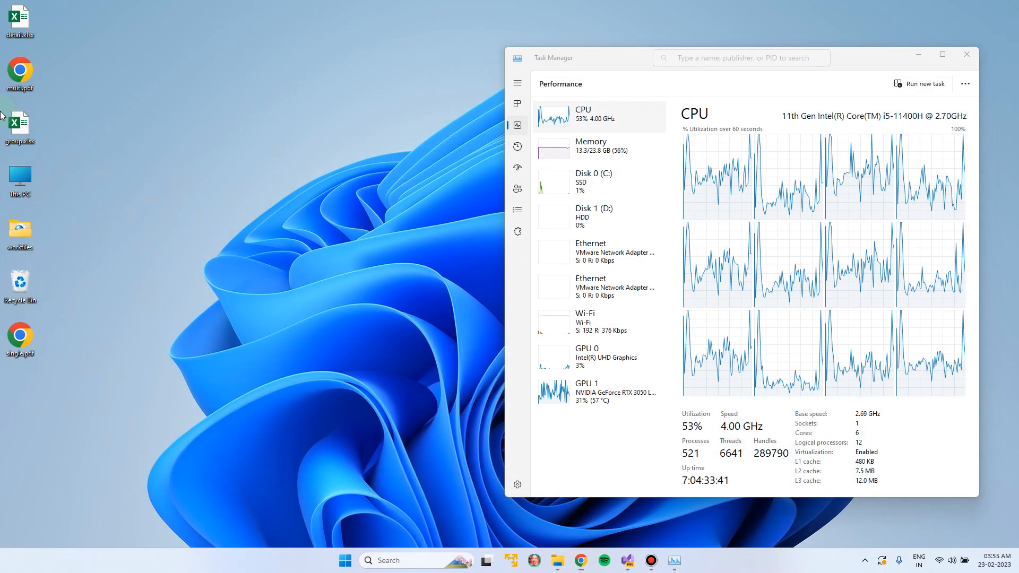
double_click(32, 88)
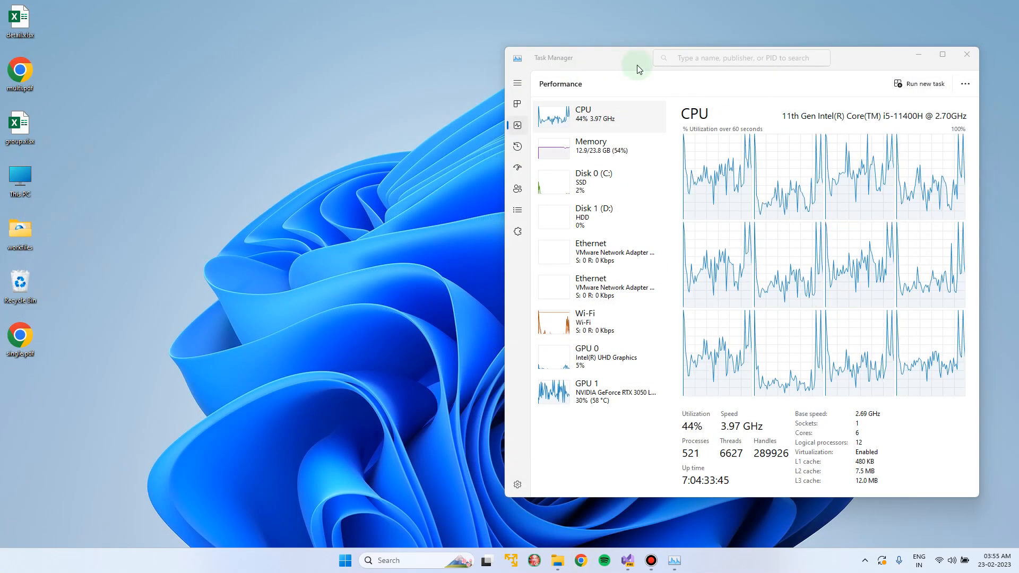
Move Task Manager to the middle of the desktop, check its CPU utilization, and close it
left_click_drag(637, 64, 401, 62)
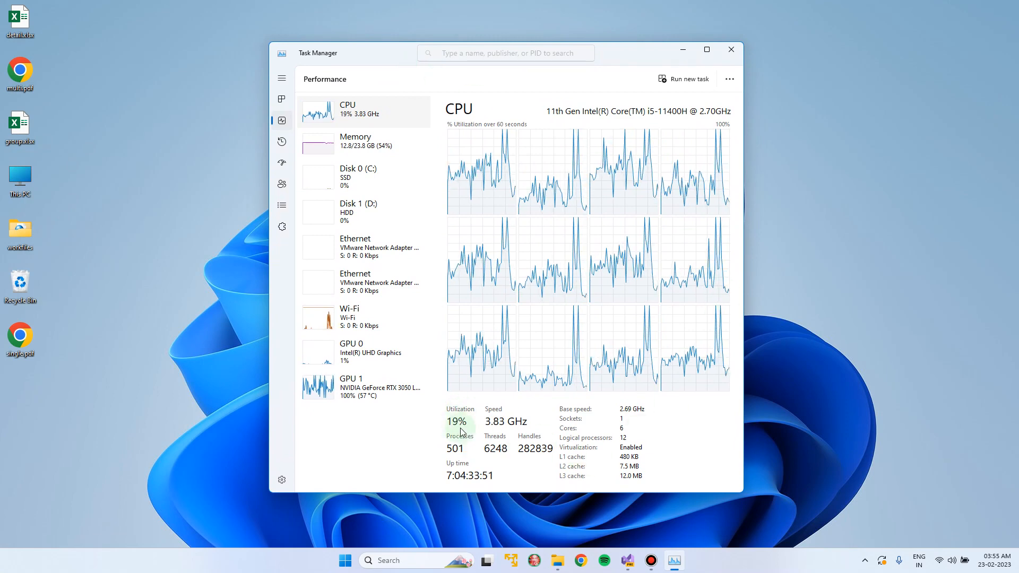
left_click(722, 54)
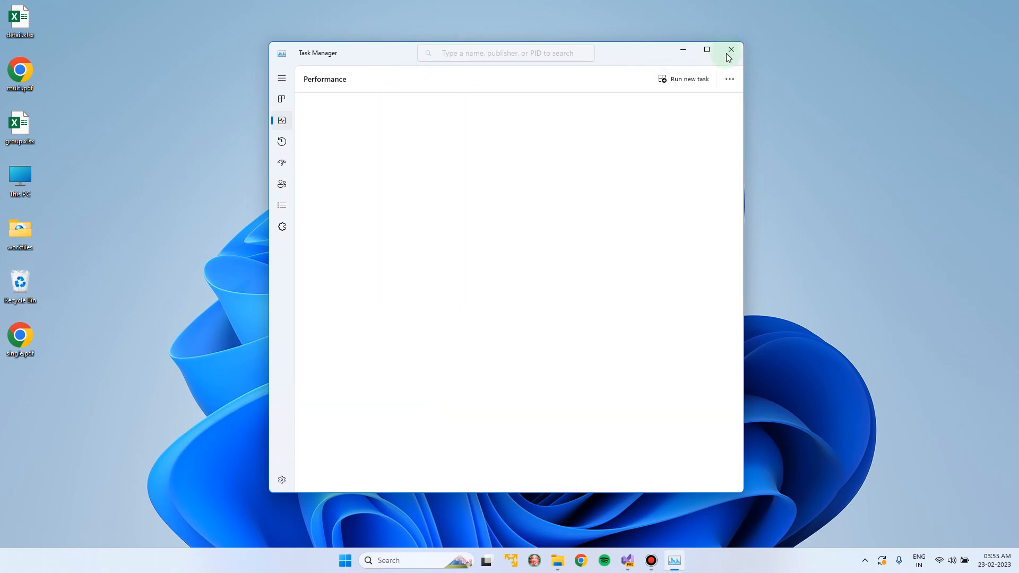